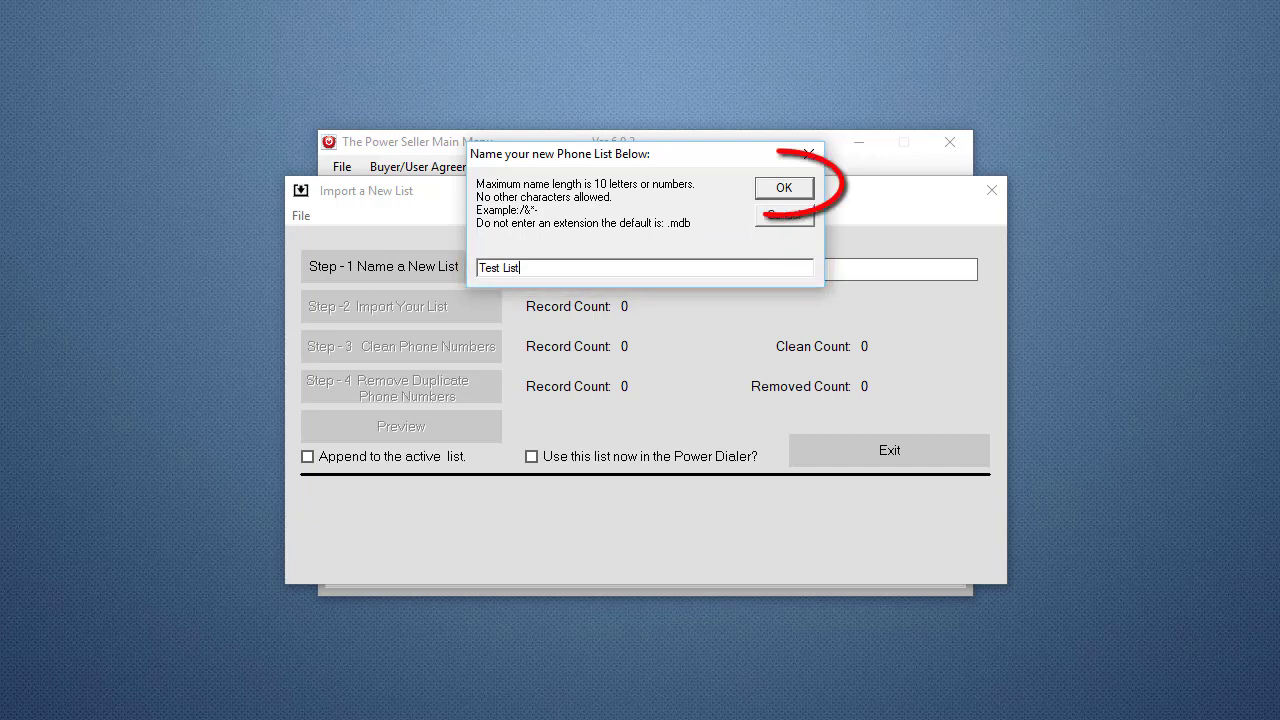
Step: Name the new phone list Test List and open its import with variable text records (delimited fields) as the file type
left_click(780, 187)
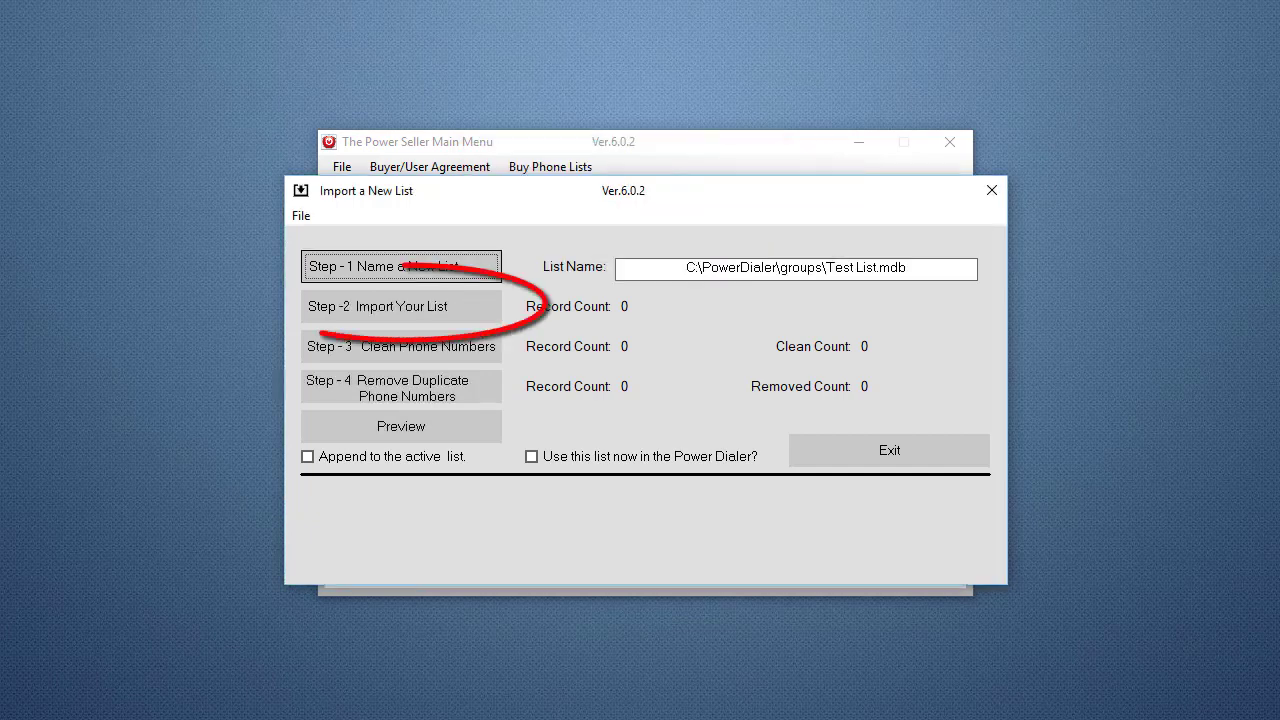
left_click(393, 308)
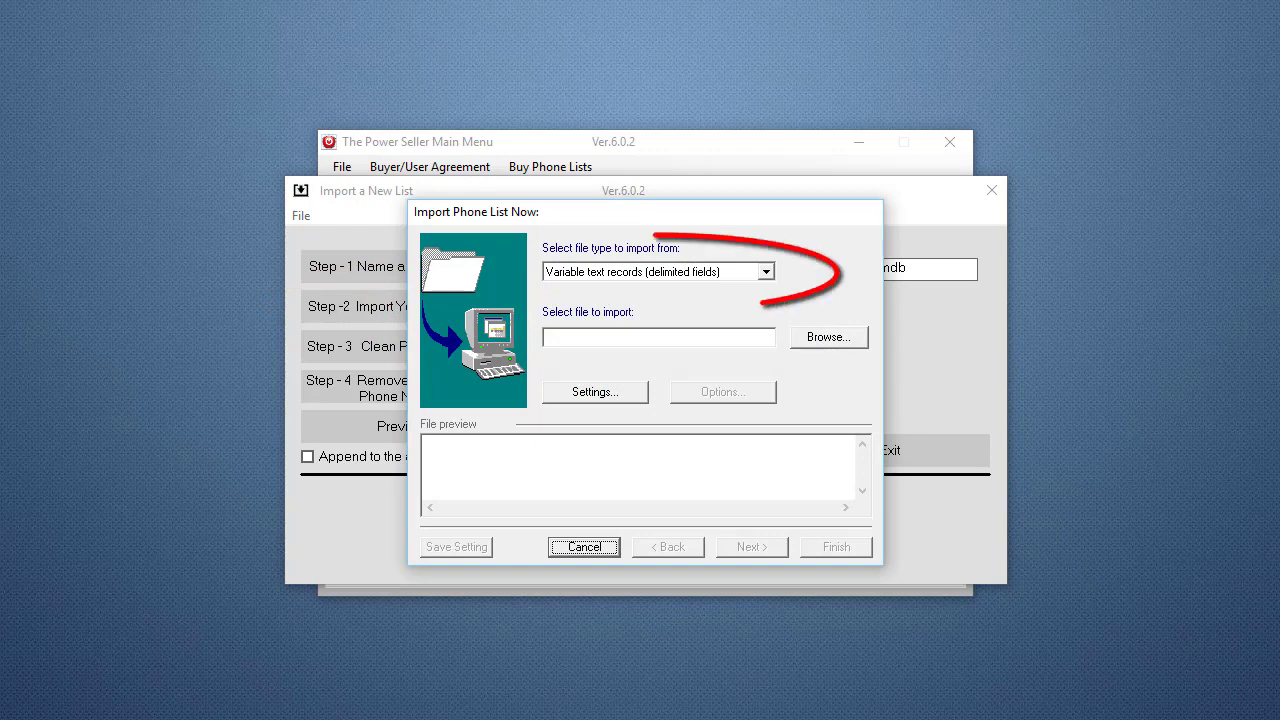
left_click(770, 271)
left_click(772, 272)
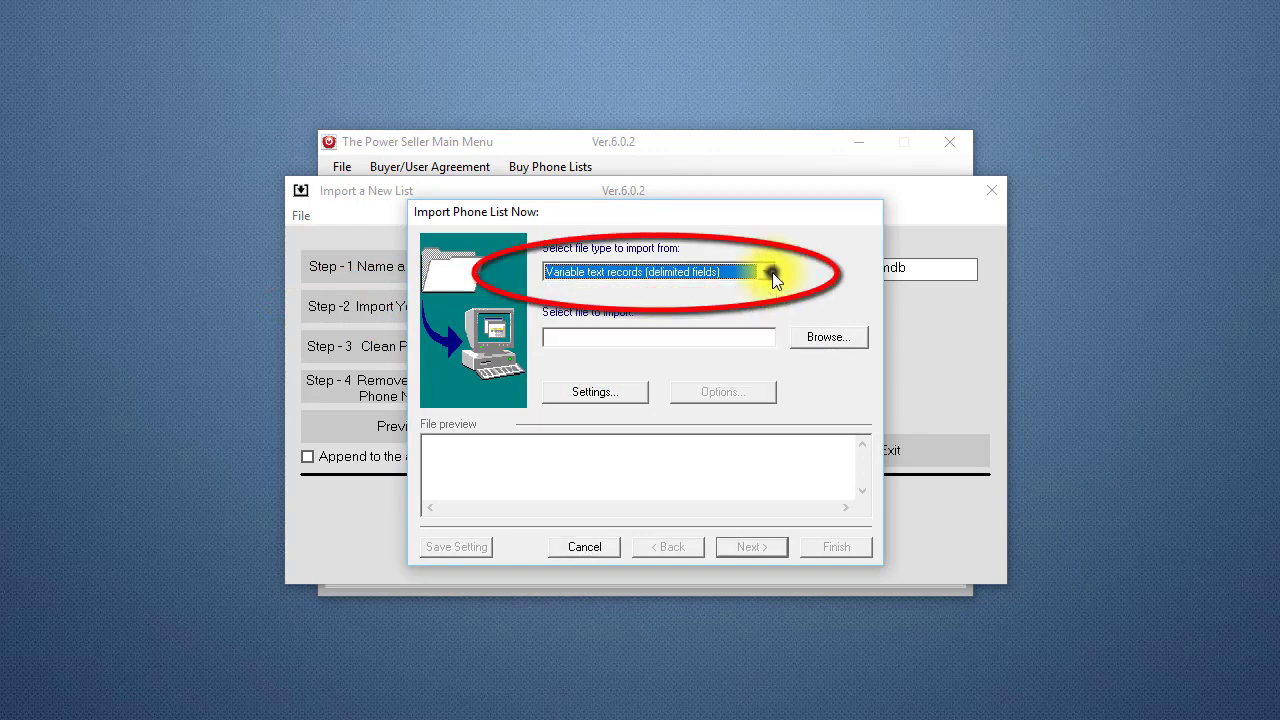
Step: Choose SampleList.csv from the diallists folder as the import file and accept comma as separator with the double-quote string delimiter
left_click(825, 338)
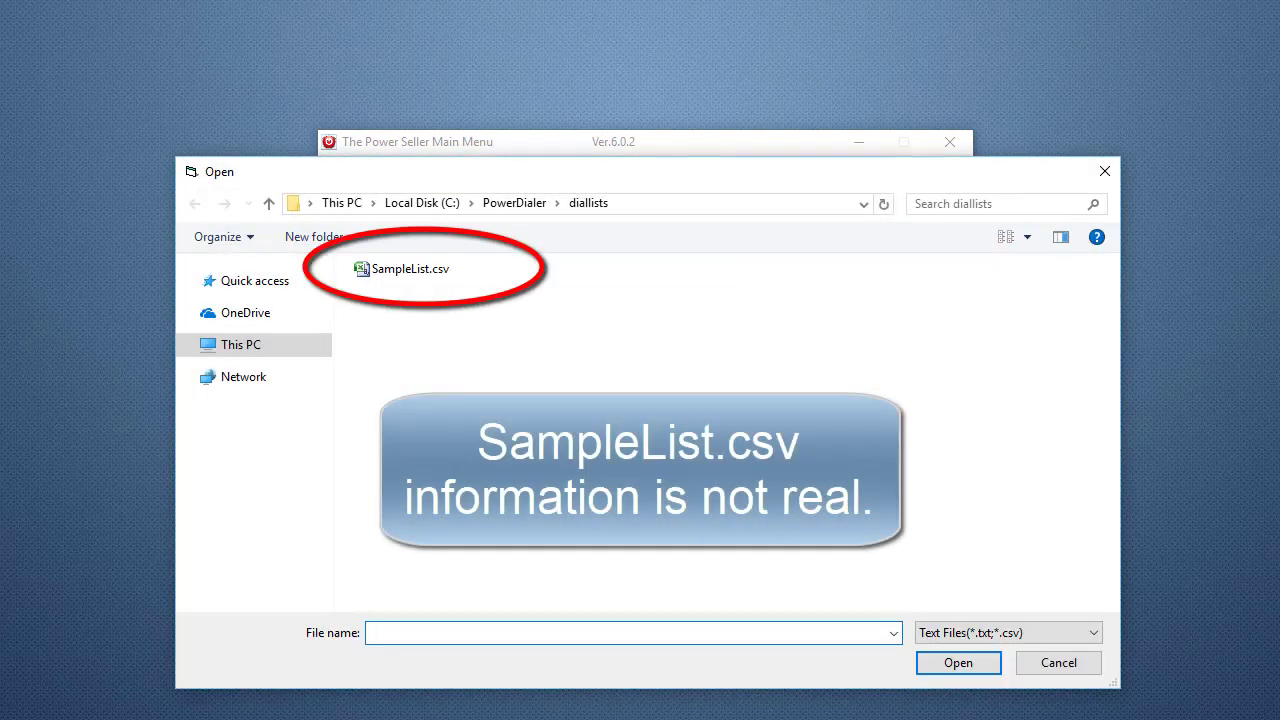
left_click(410, 270)
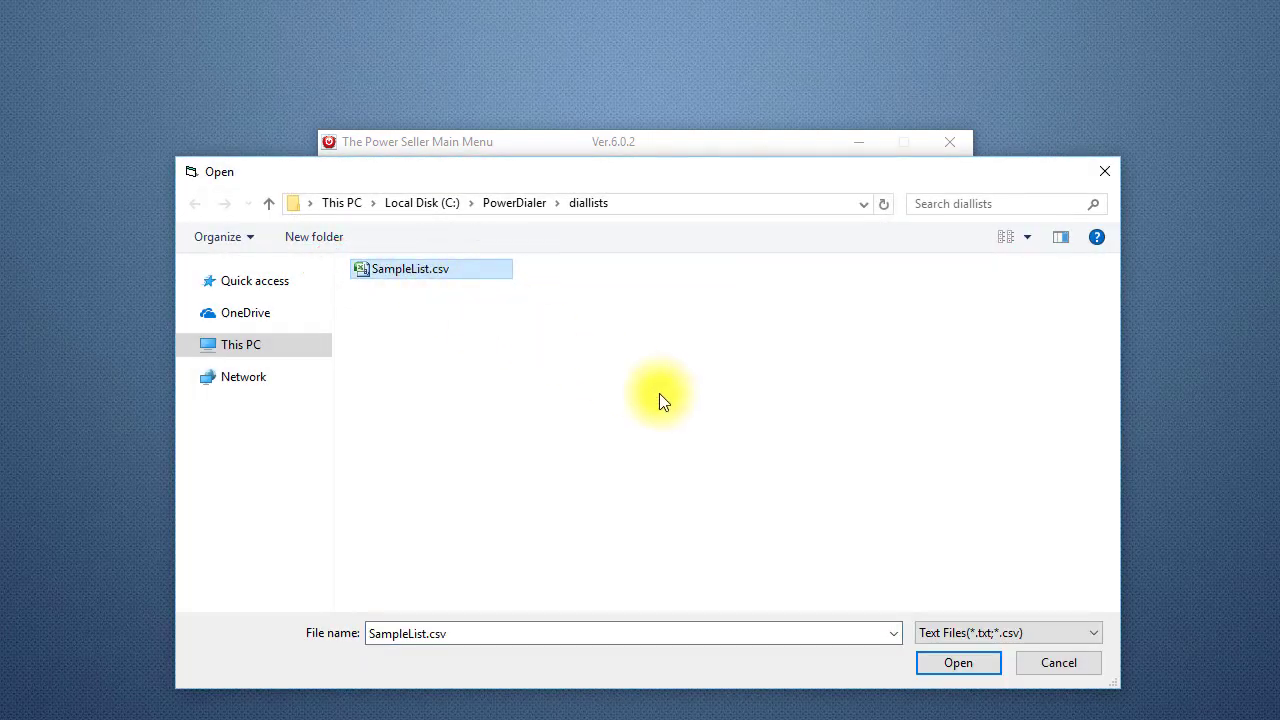
left_click(954, 663)
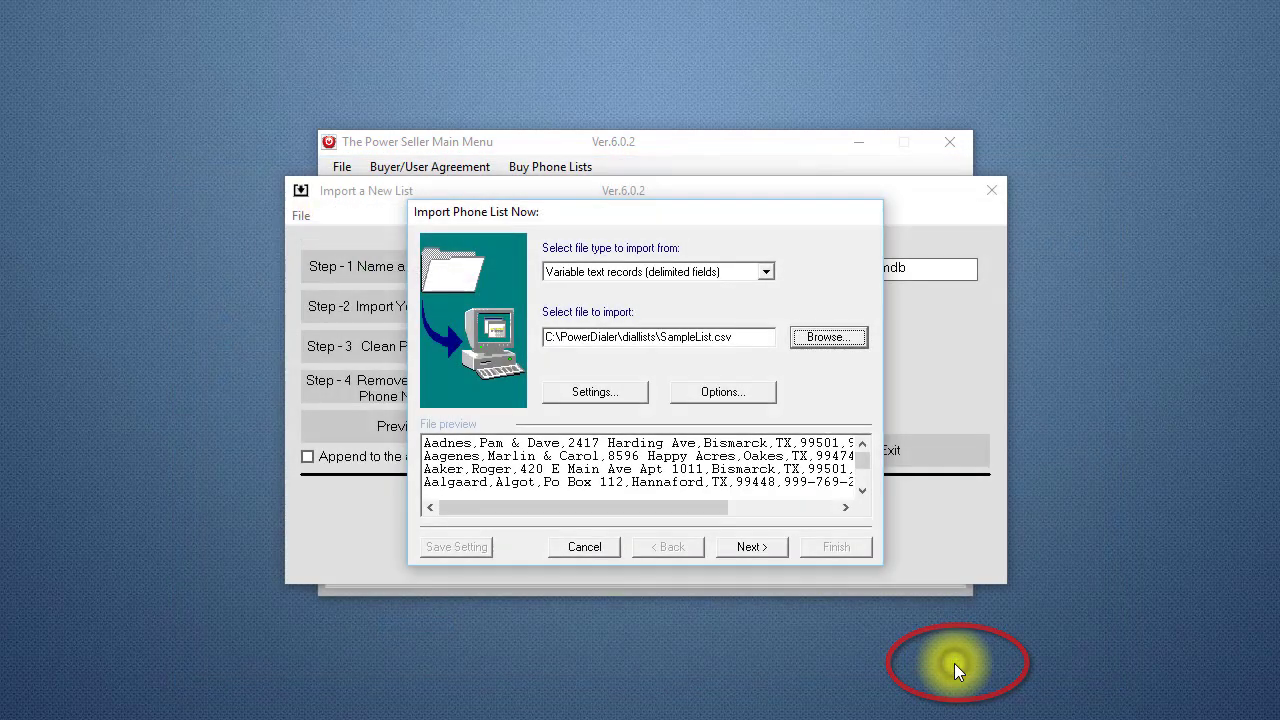
left_click(749, 548)
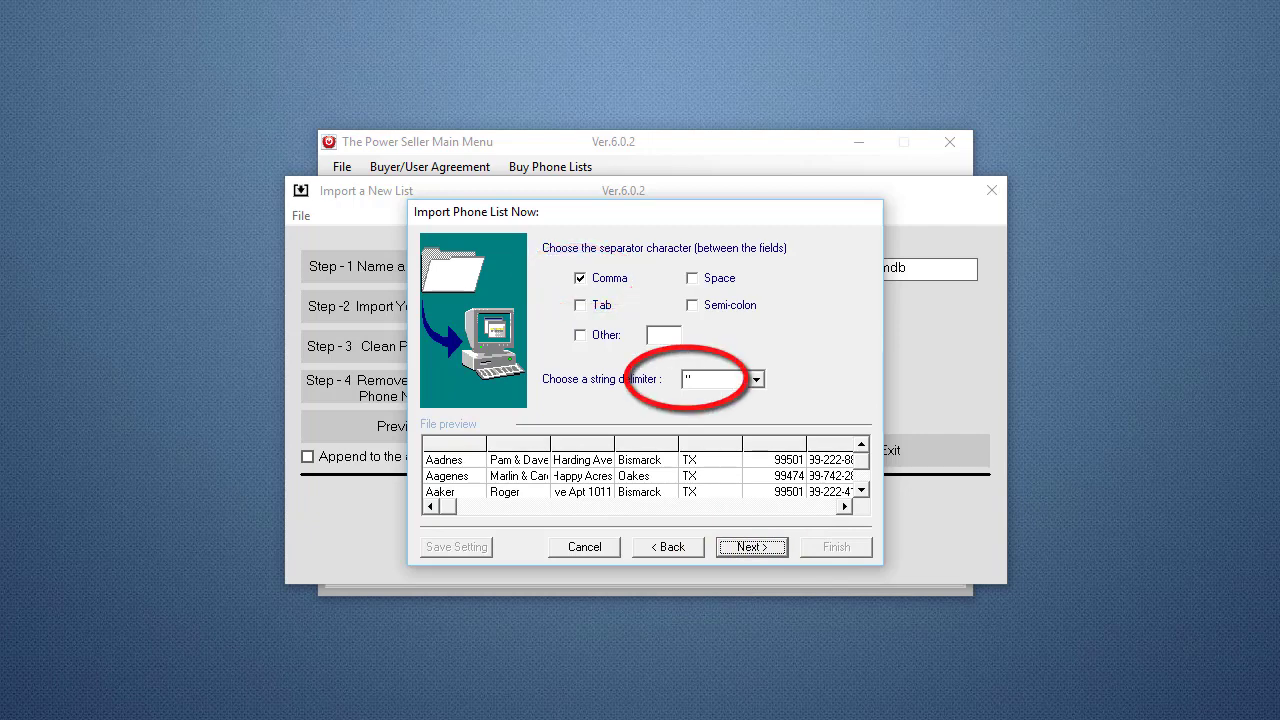
left_click(749, 550)
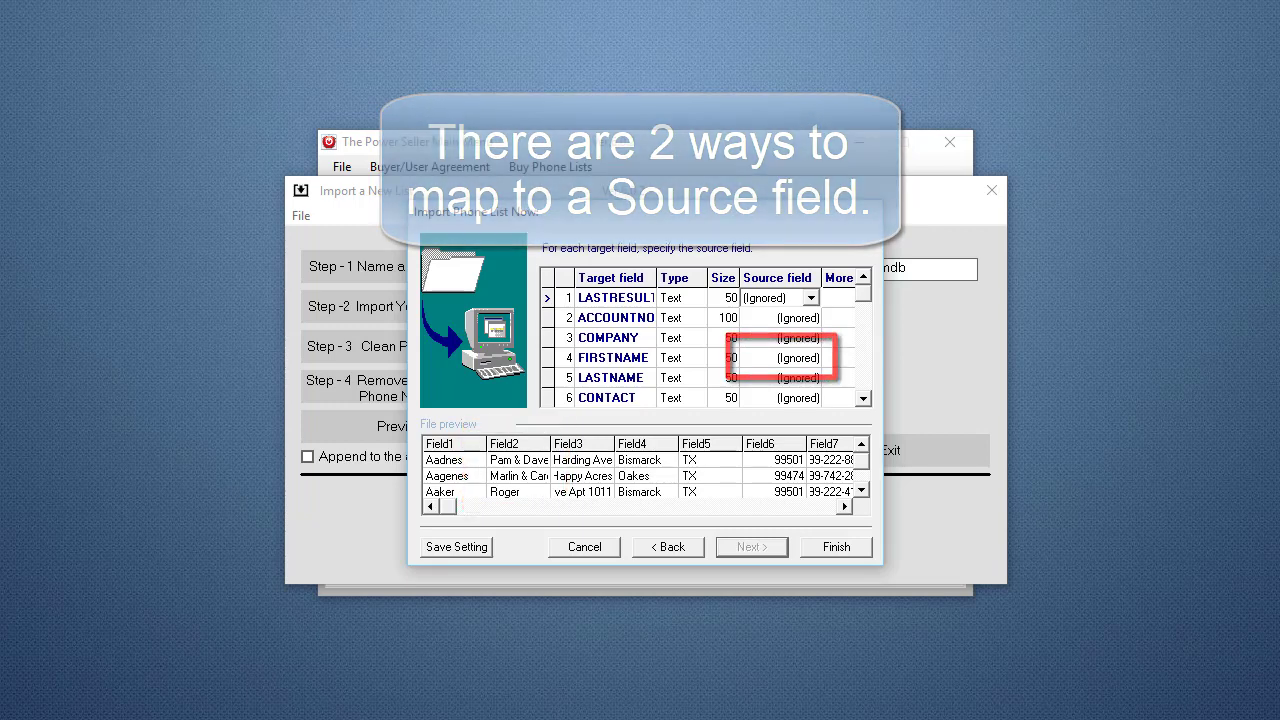
Step: Map the target field FIRSTNAME to source Field2 and LASTNAME to Field1
left_click(766, 357)
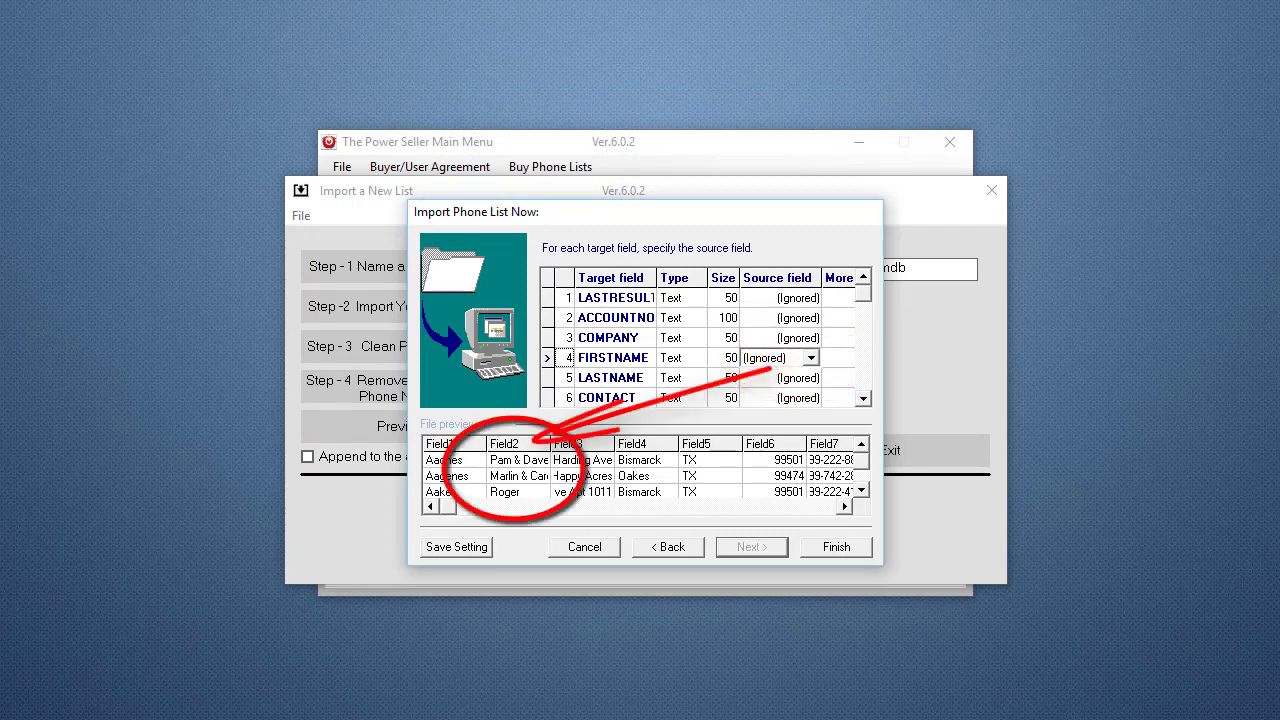
left_click(514, 471)
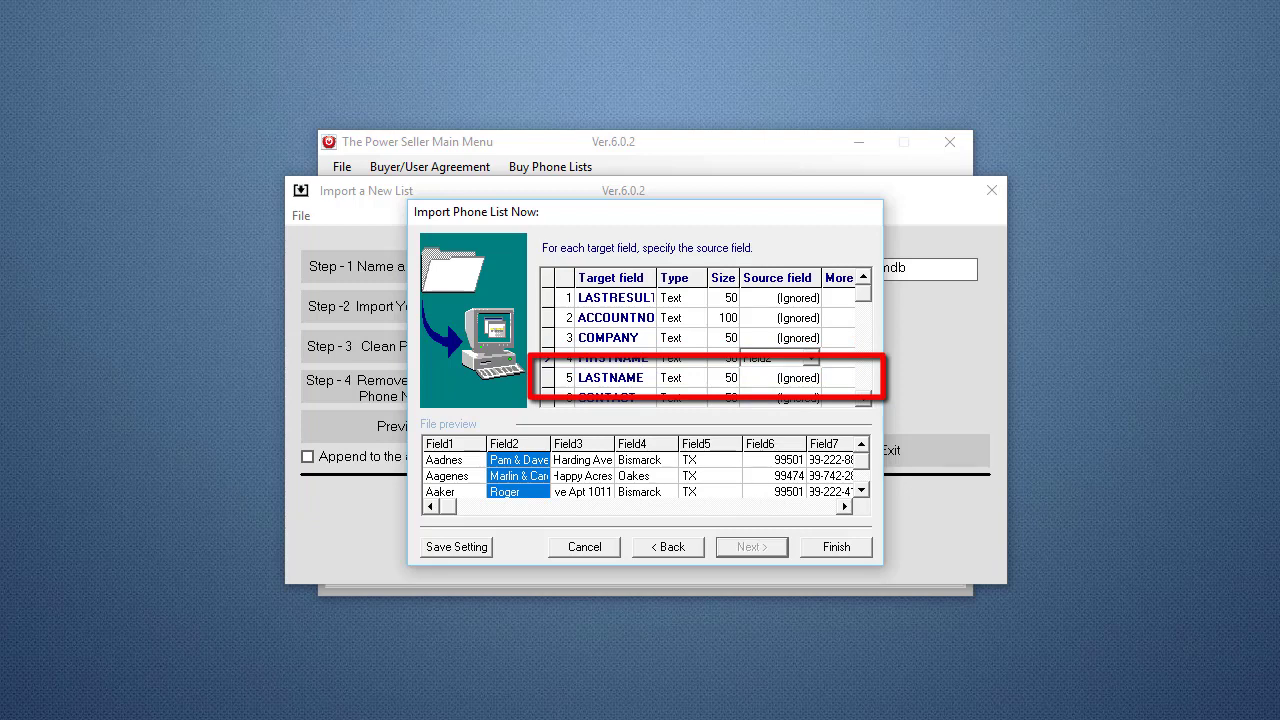
left_click(760, 378)
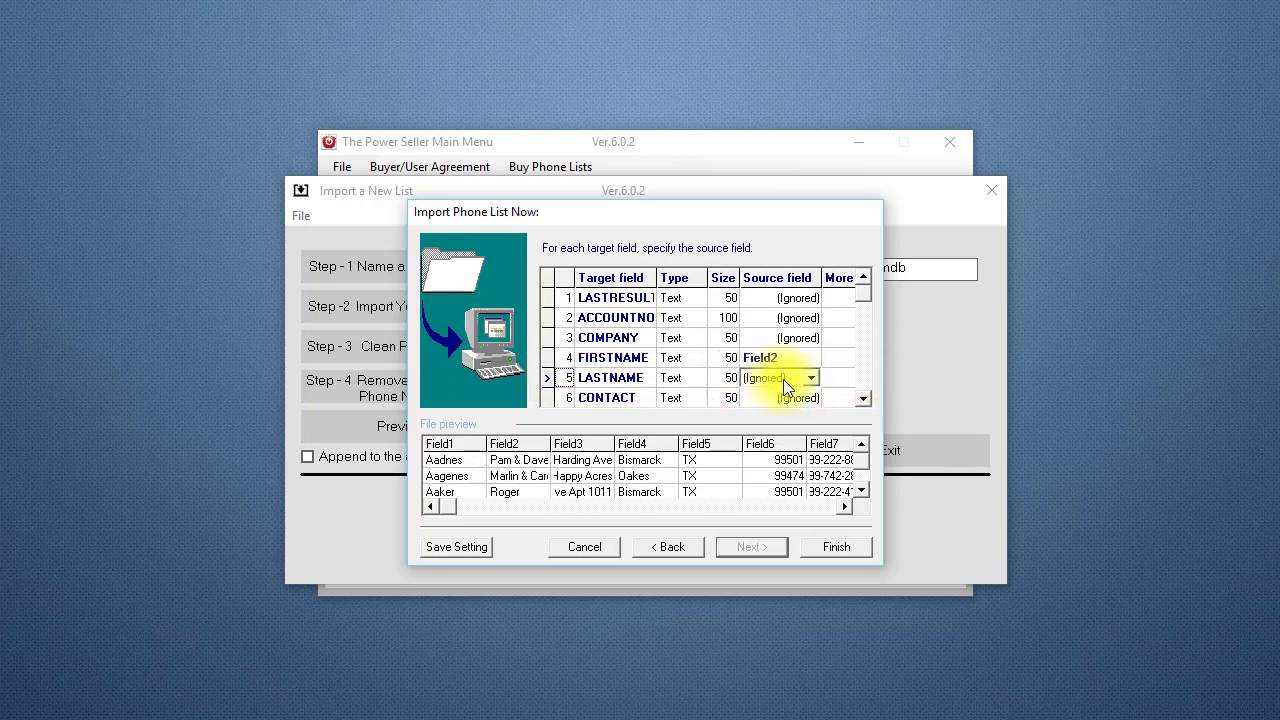
left_click(809, 379)
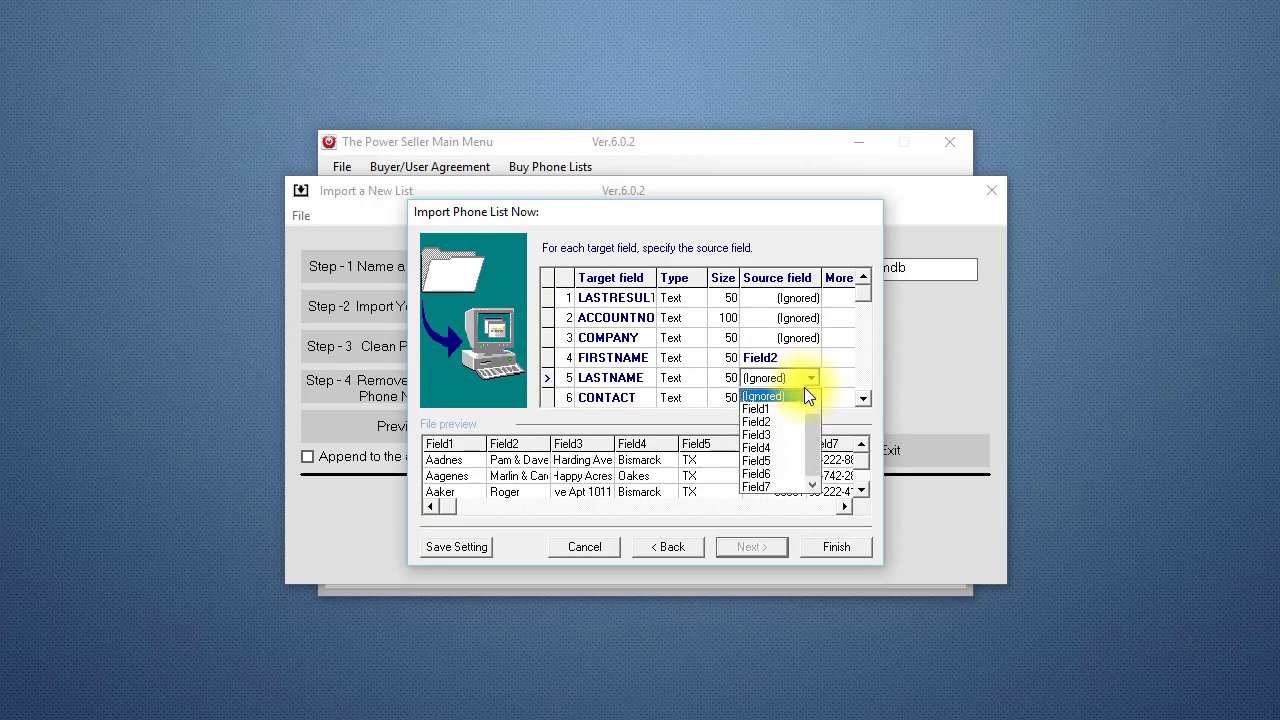
left_click(775, 408)
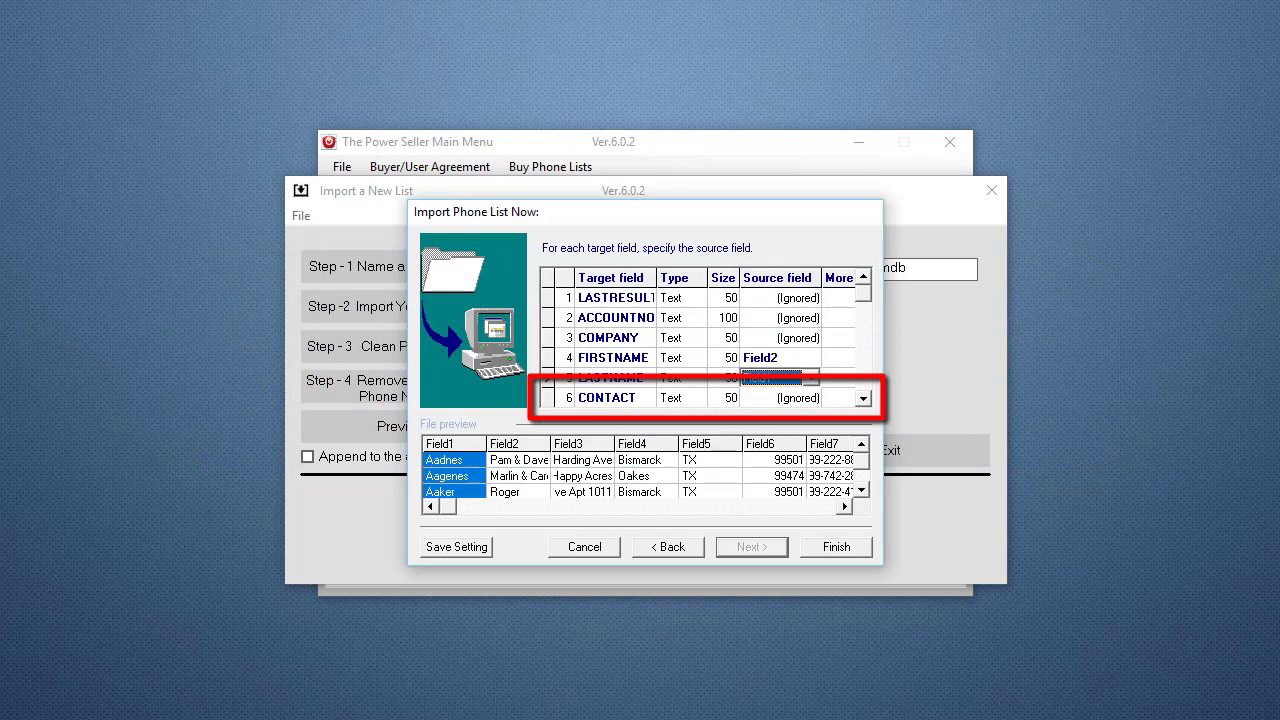
Step: Map the target field PHONE1 to source Field7, the column holding the phone numbers
left_click(863, 398)
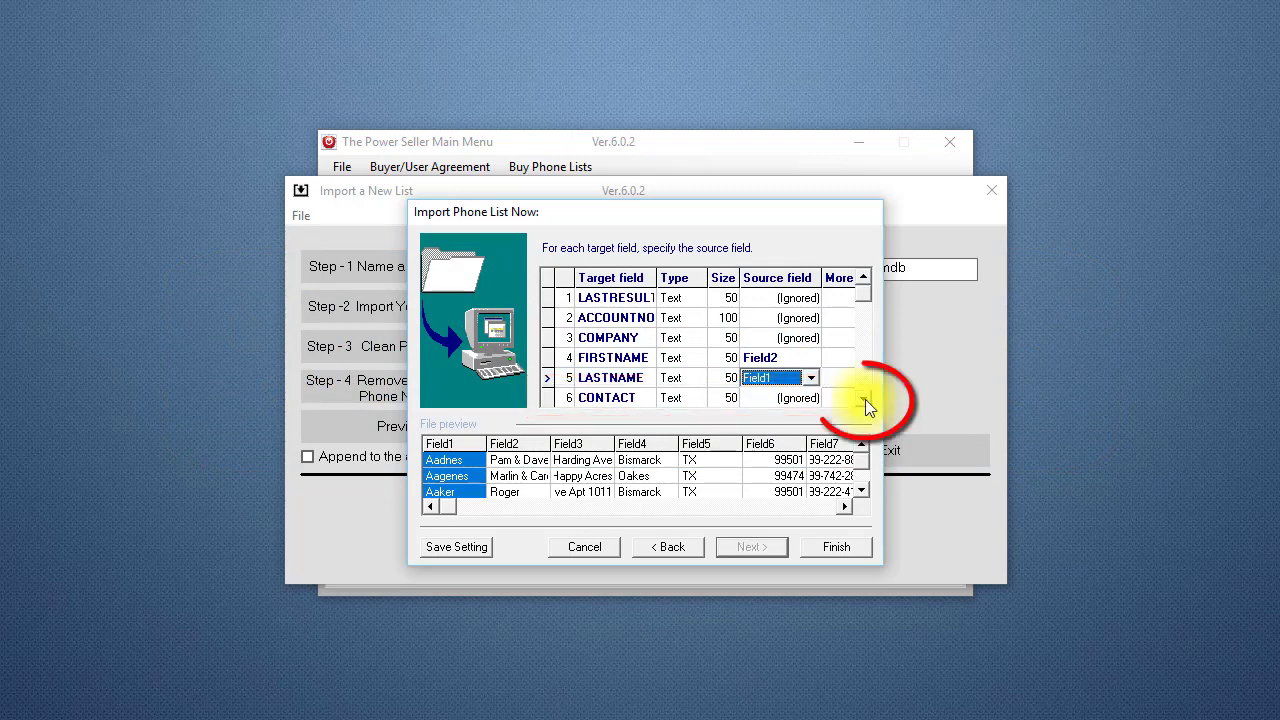
left_click(865, 399)
left_click(865, 399)
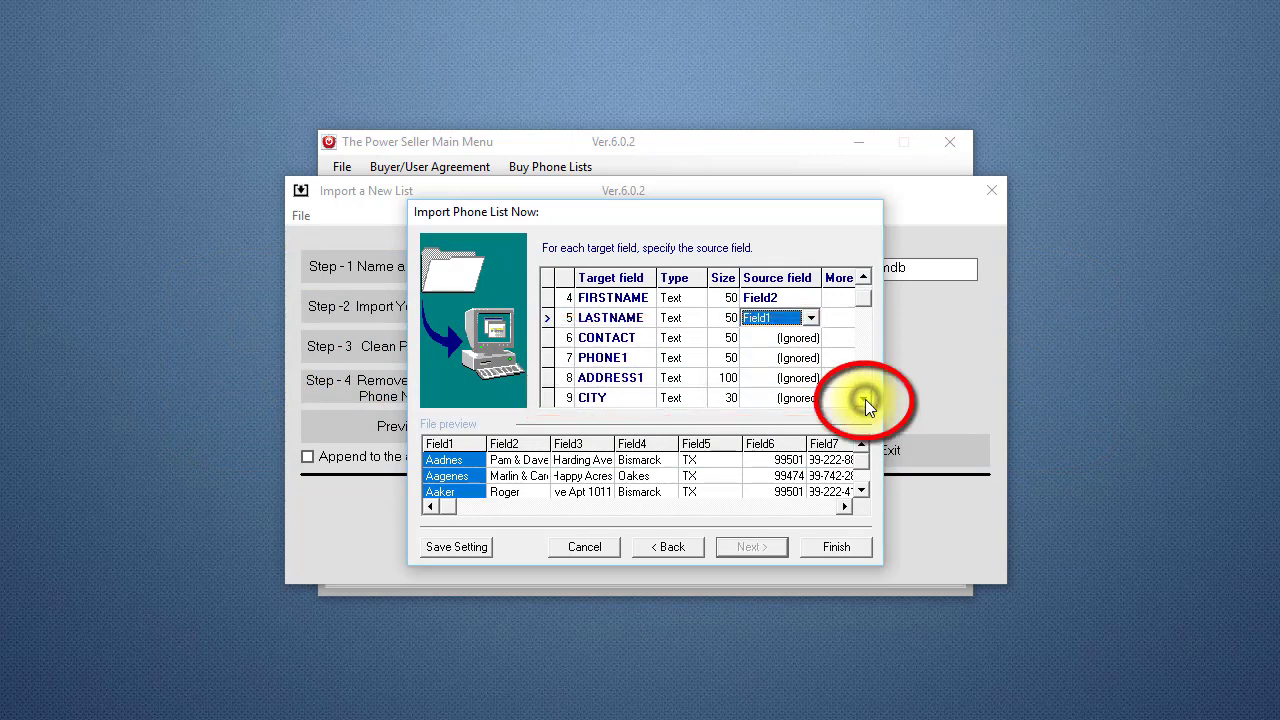
left_click(865, 399)
left_click(865, 399)
left_click(865, 399)
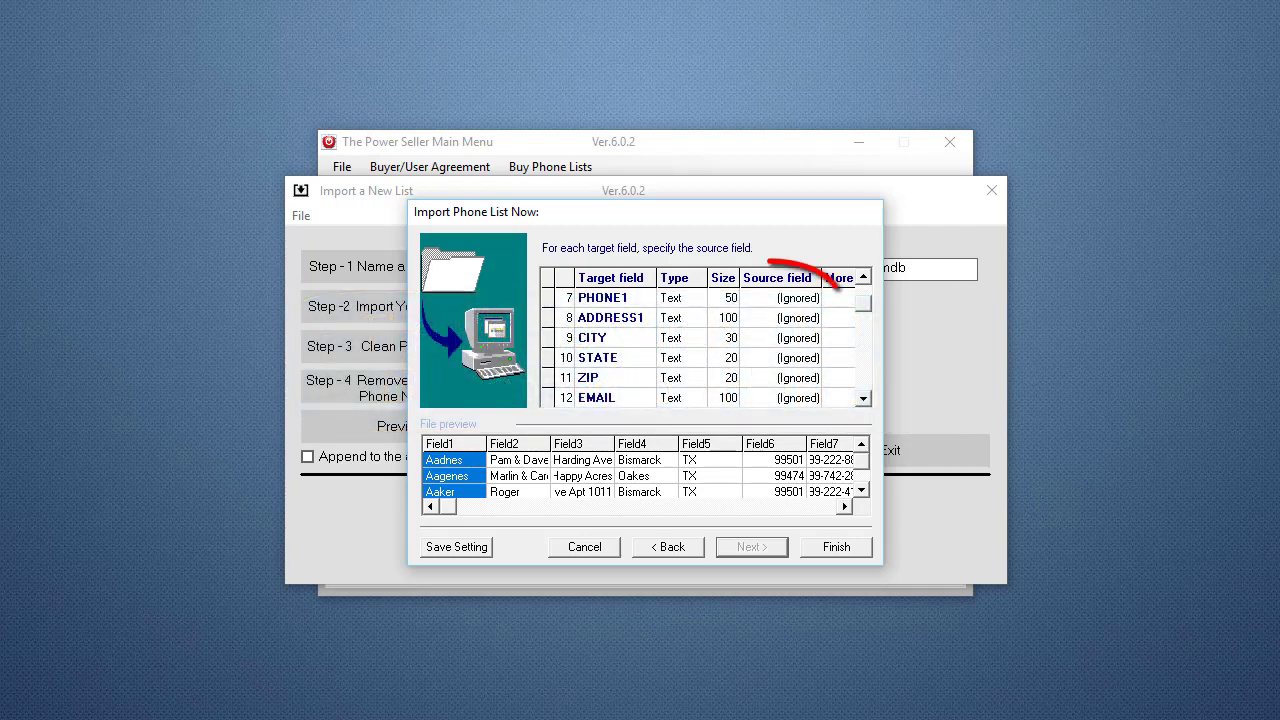
left_click(768, 297)
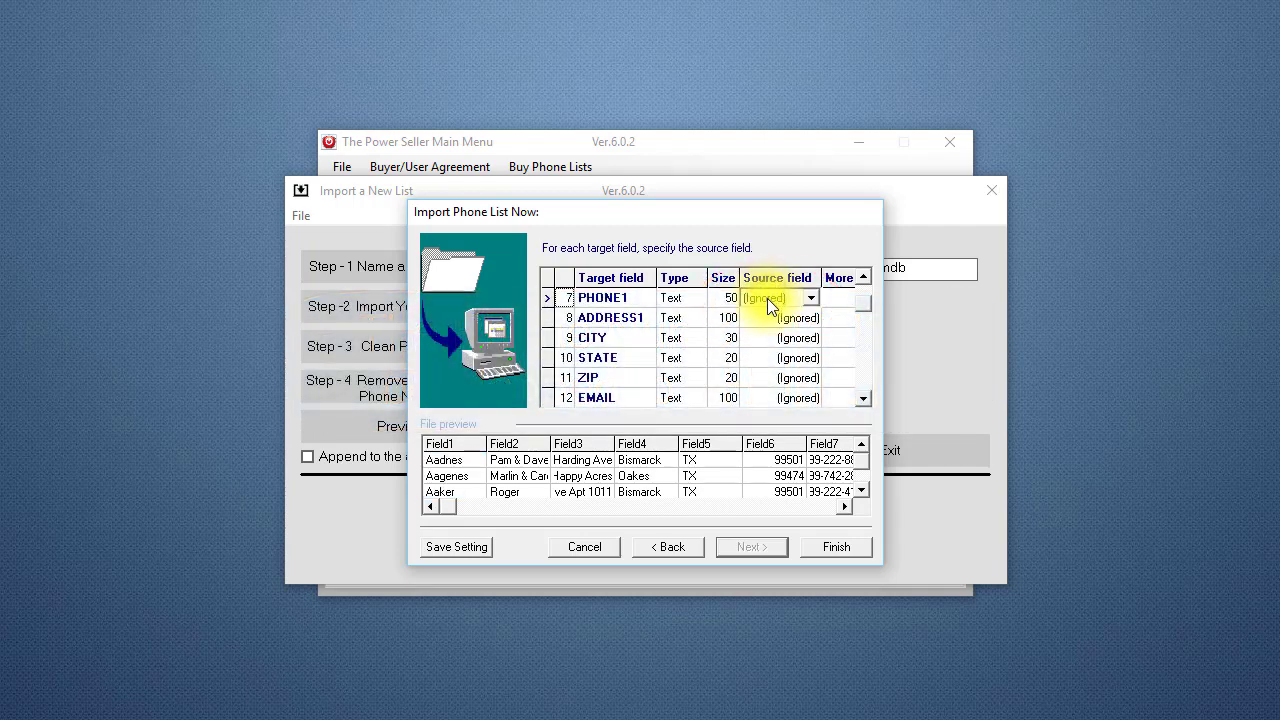
left_click(844, 507)
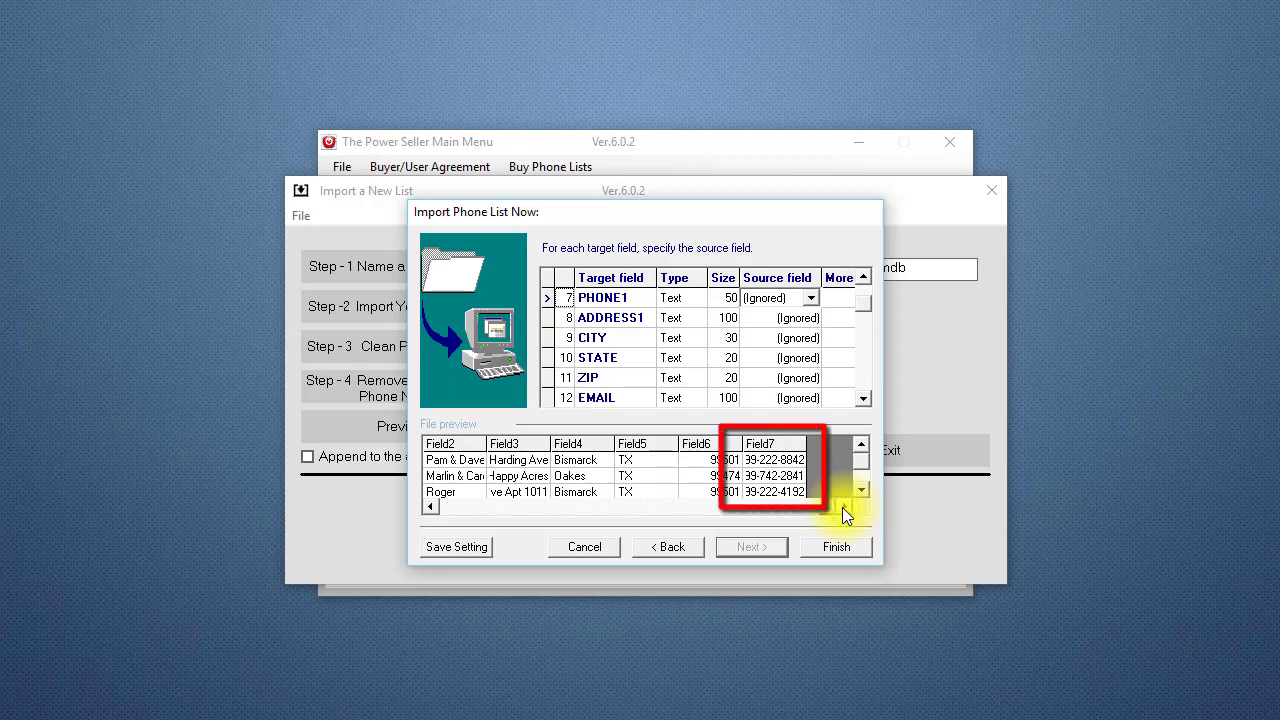
left_click(771, 465)
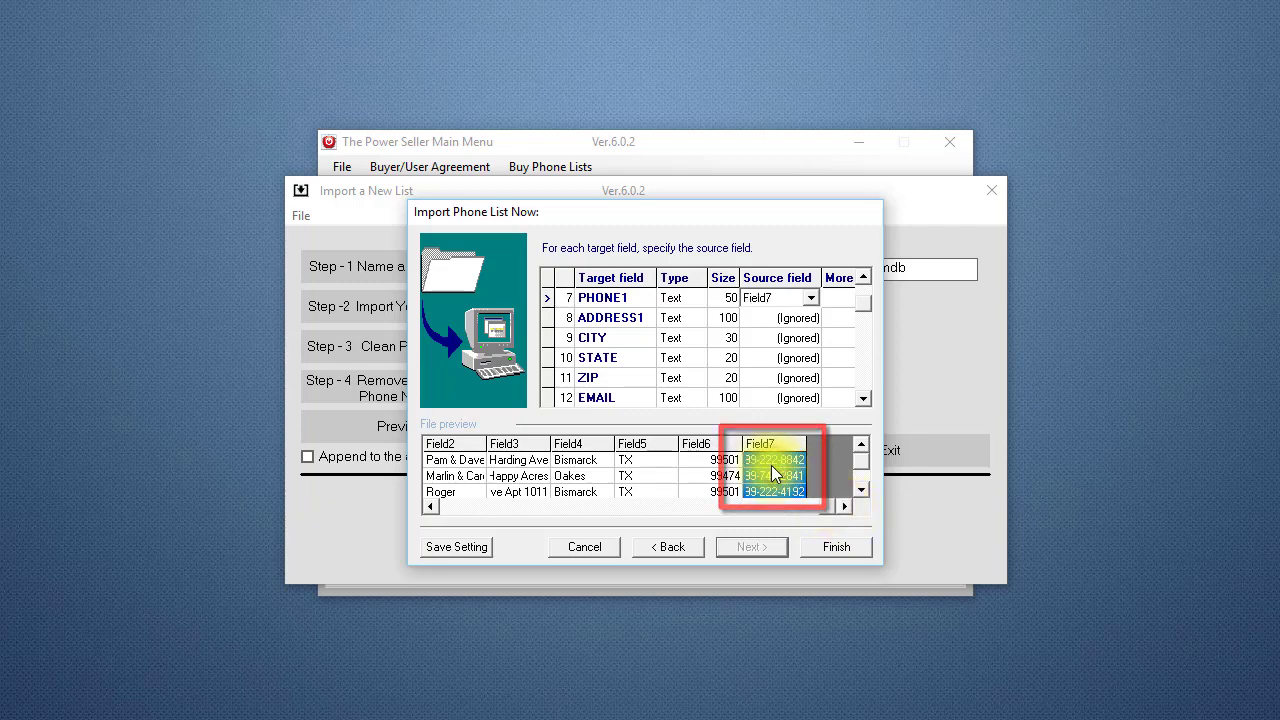
Step: Map the target field ADDRESS1 to source Field3 and CITY to Field4
left_click(765, 318)
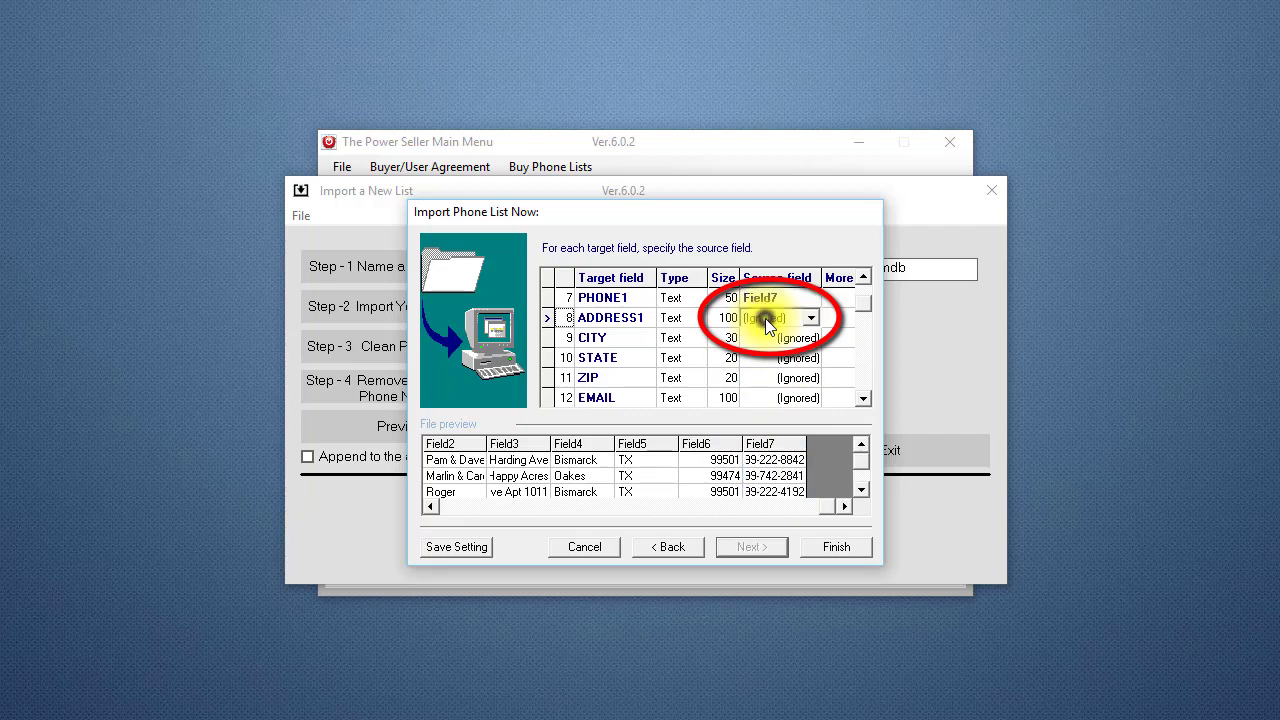
left_click(513, 474)
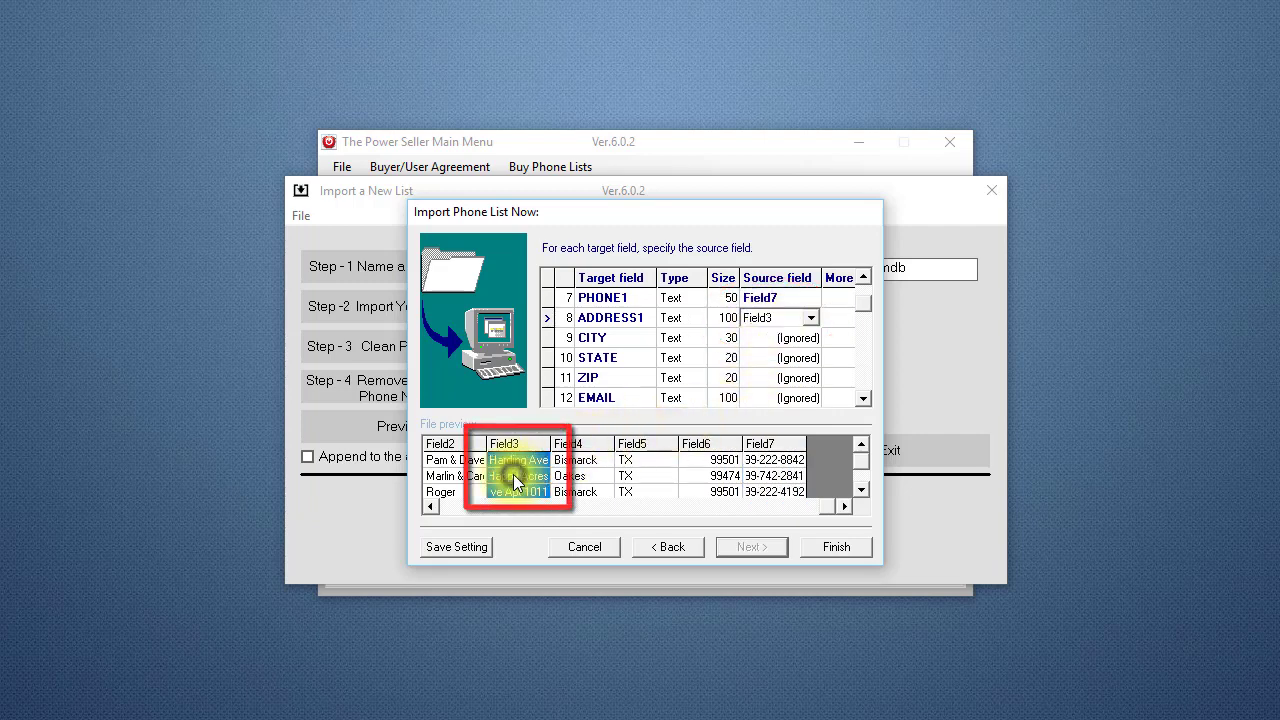
left_click(766, 338)
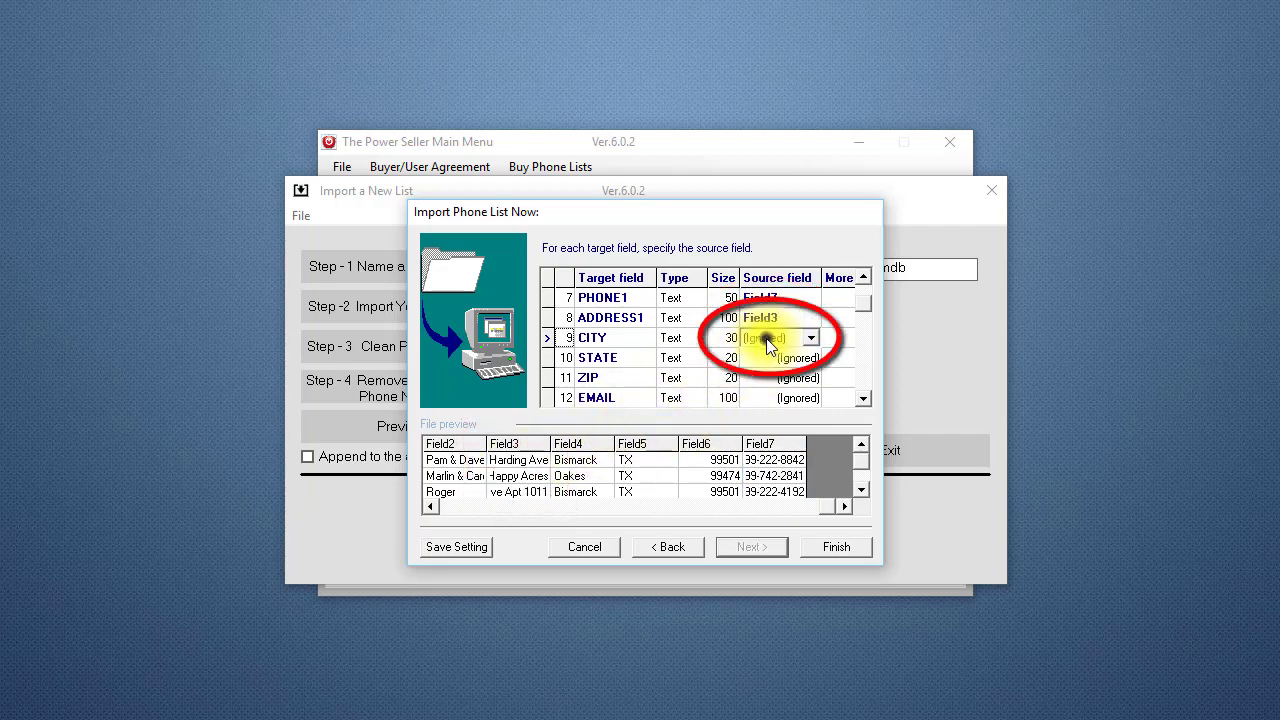
left_click(574, 477)
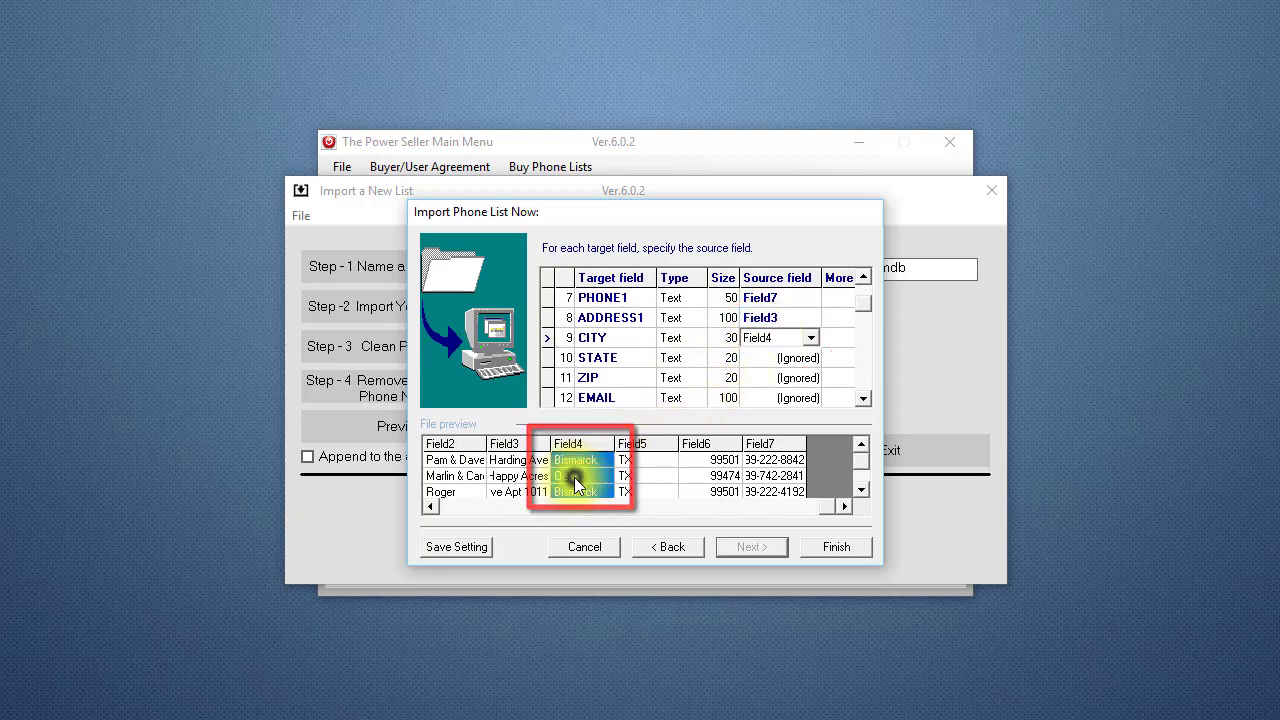
Step: Map the target field STATE to source Field5 and ZIP to Field6
left_click(752, 358)
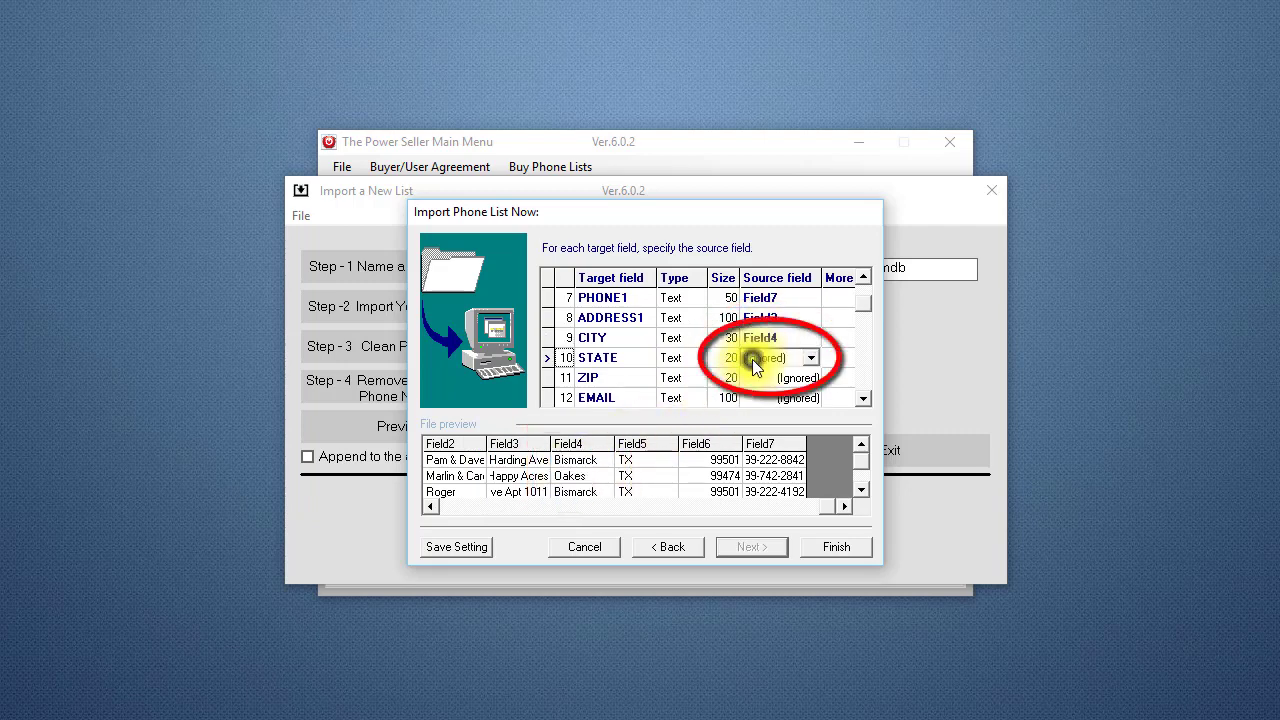
left_click(639, 472)
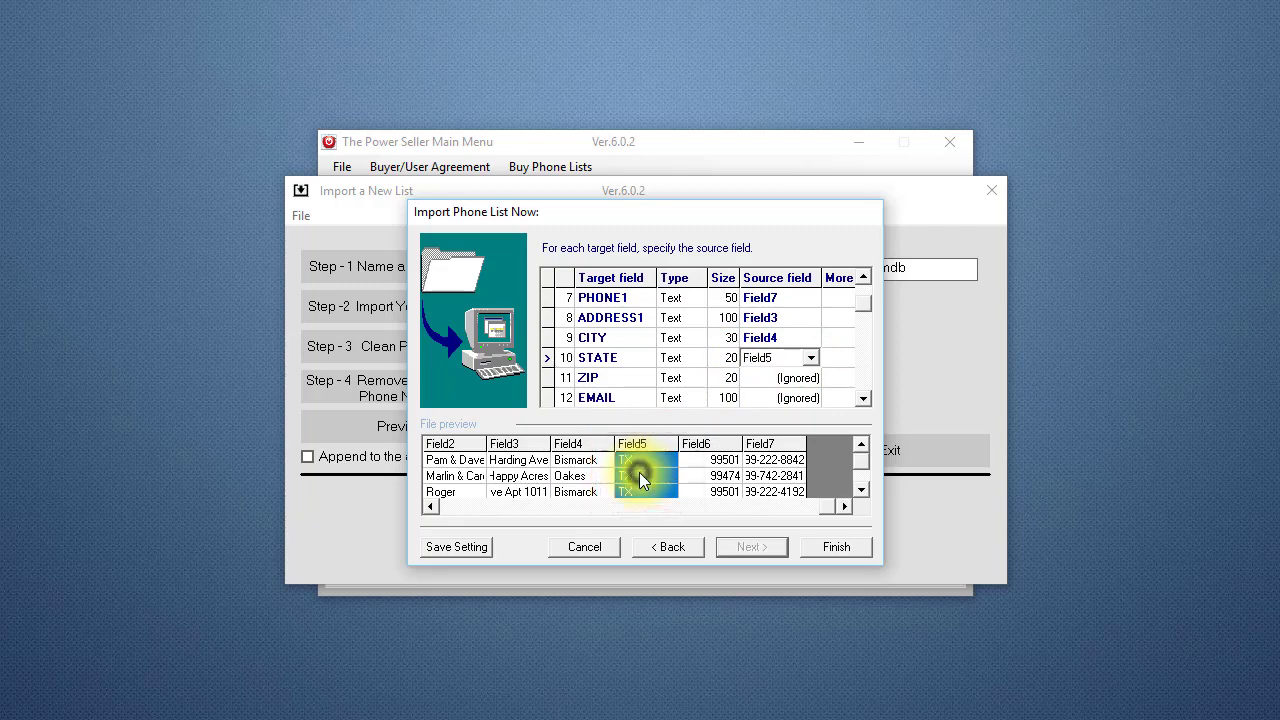
left_click(762, 377)
left_click(701, 471)
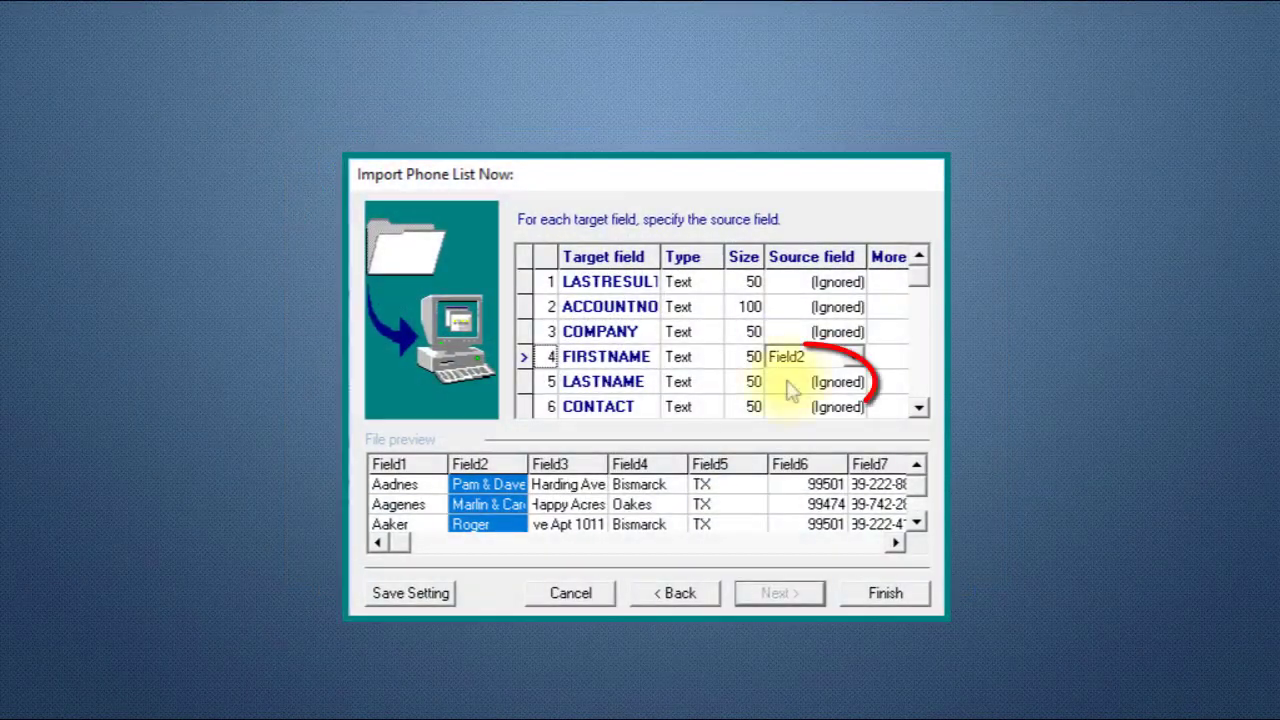
left_click(790, 388)
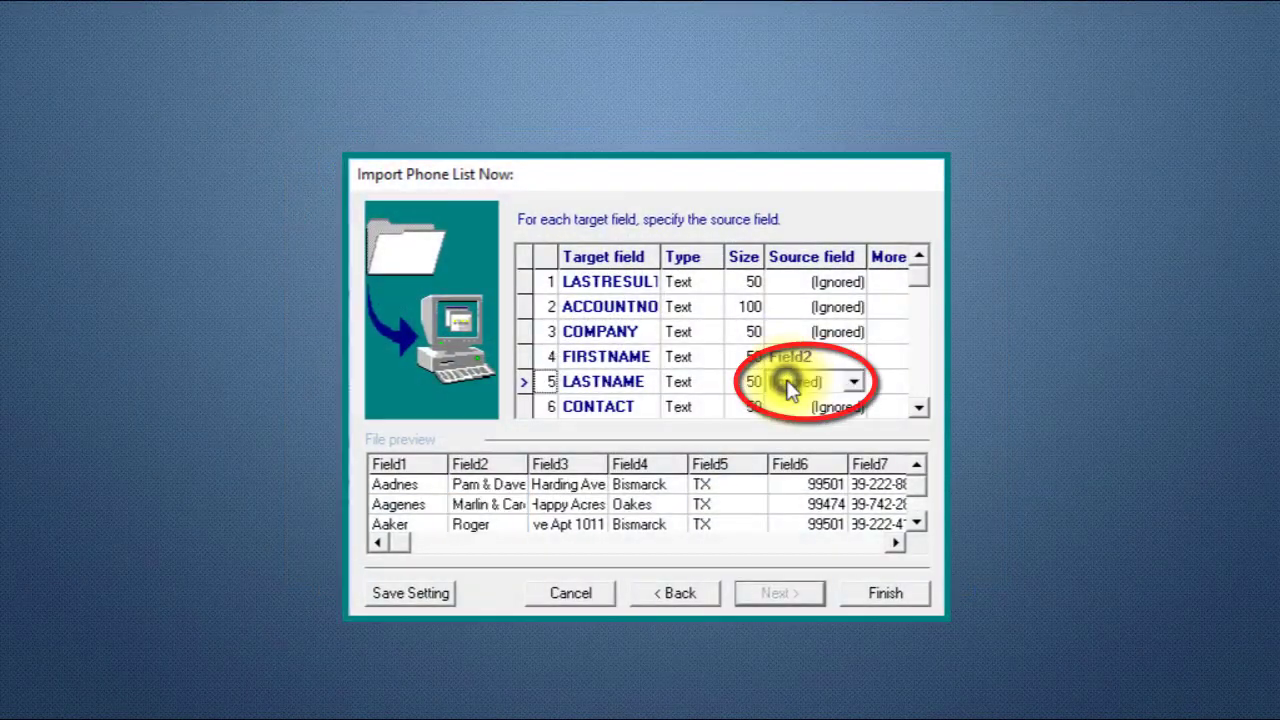
left_click(600, 484)
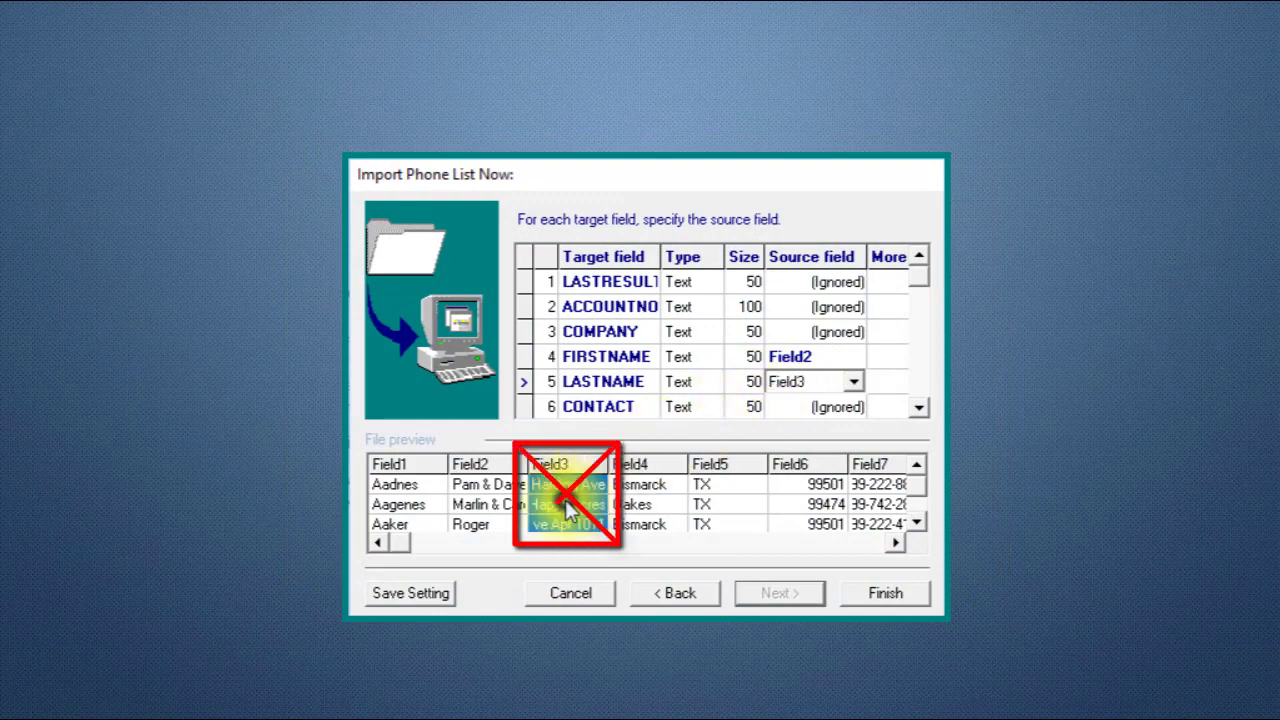
left_click(820, 383)
left_click(803, 420)
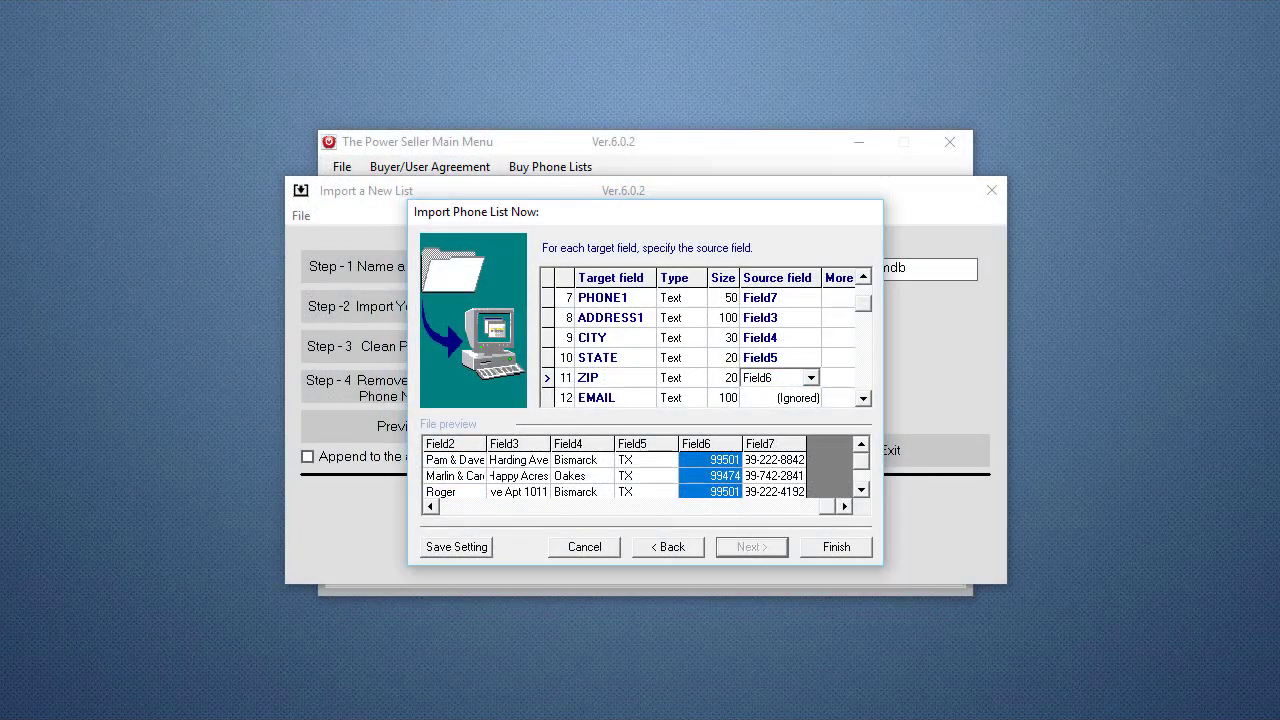
Step: Finish the import and clean the list's phone numbers, answering yes in each preview that PHONE1 contains numbers
left_click(828, 549)
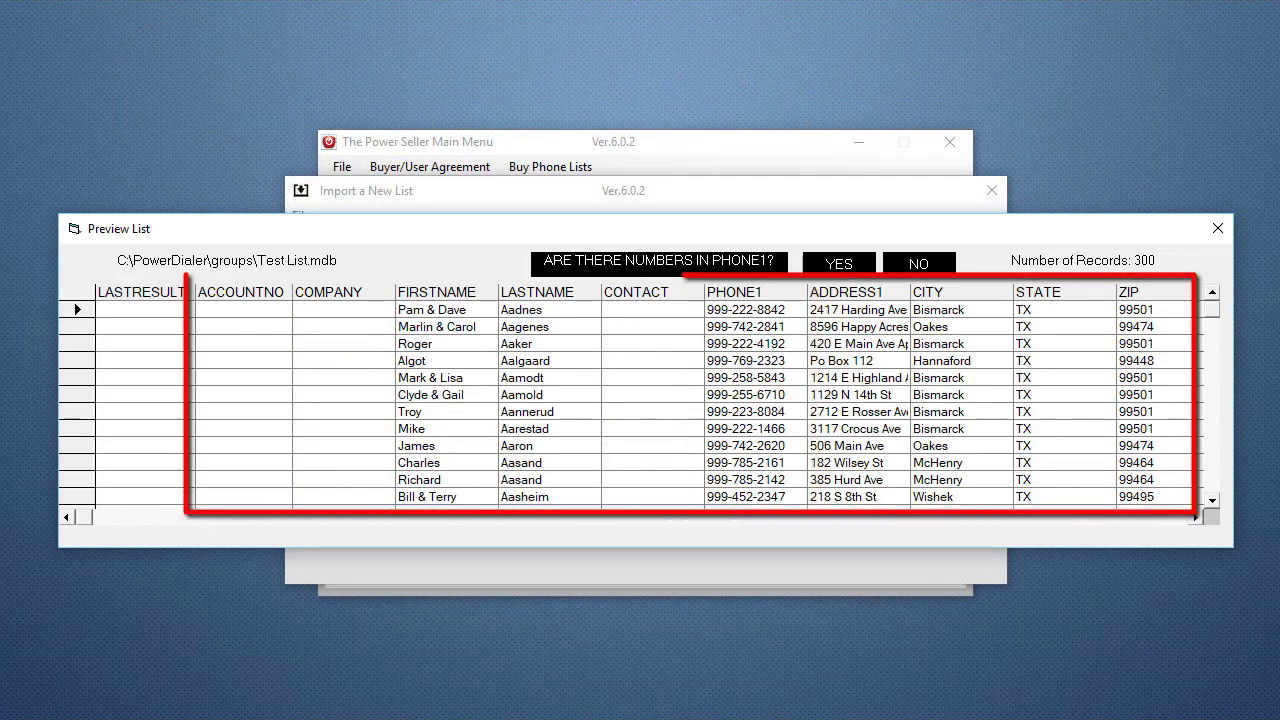
left_click(818, 266)
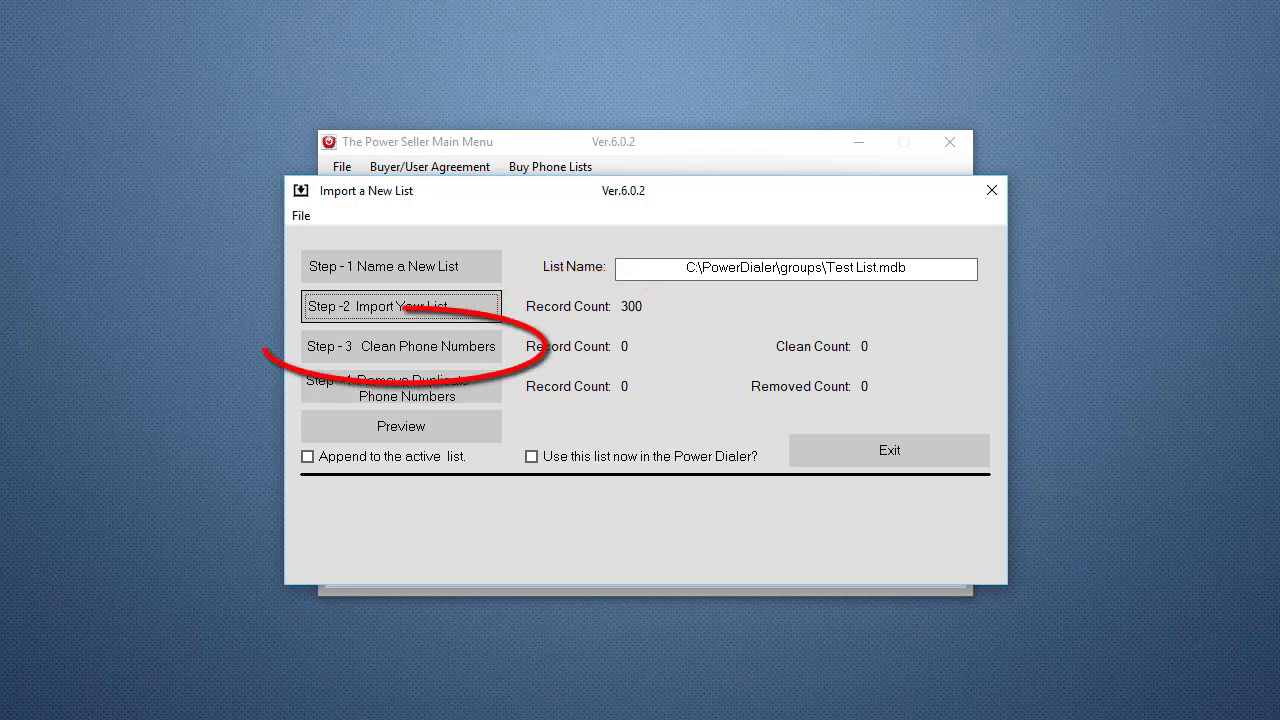
left_click(381, 346)
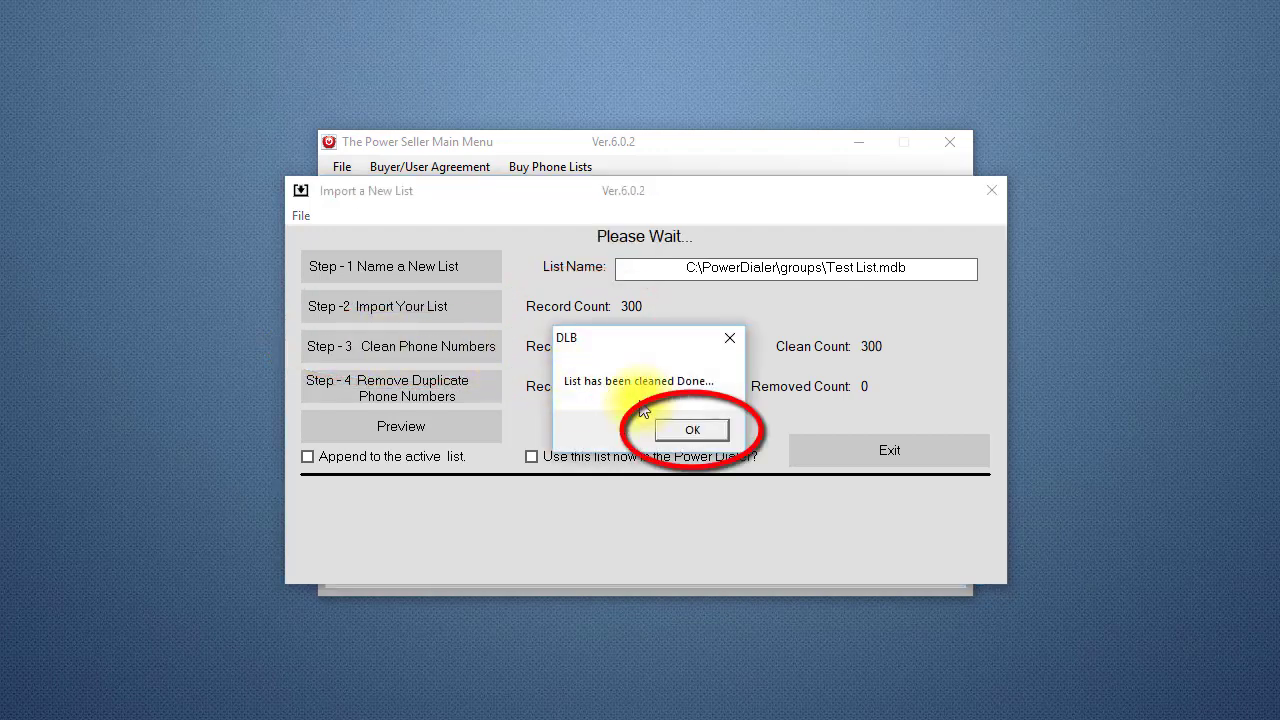
left_click(680, 428)
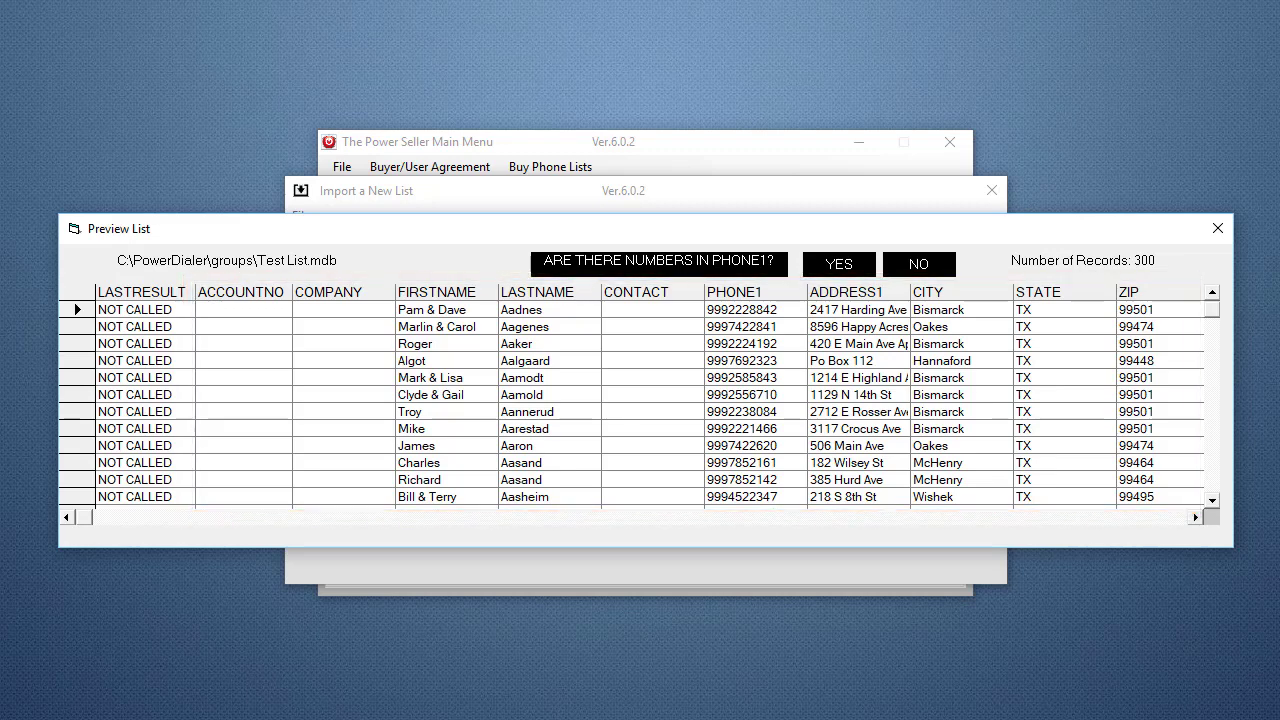
left_click(816, 262)
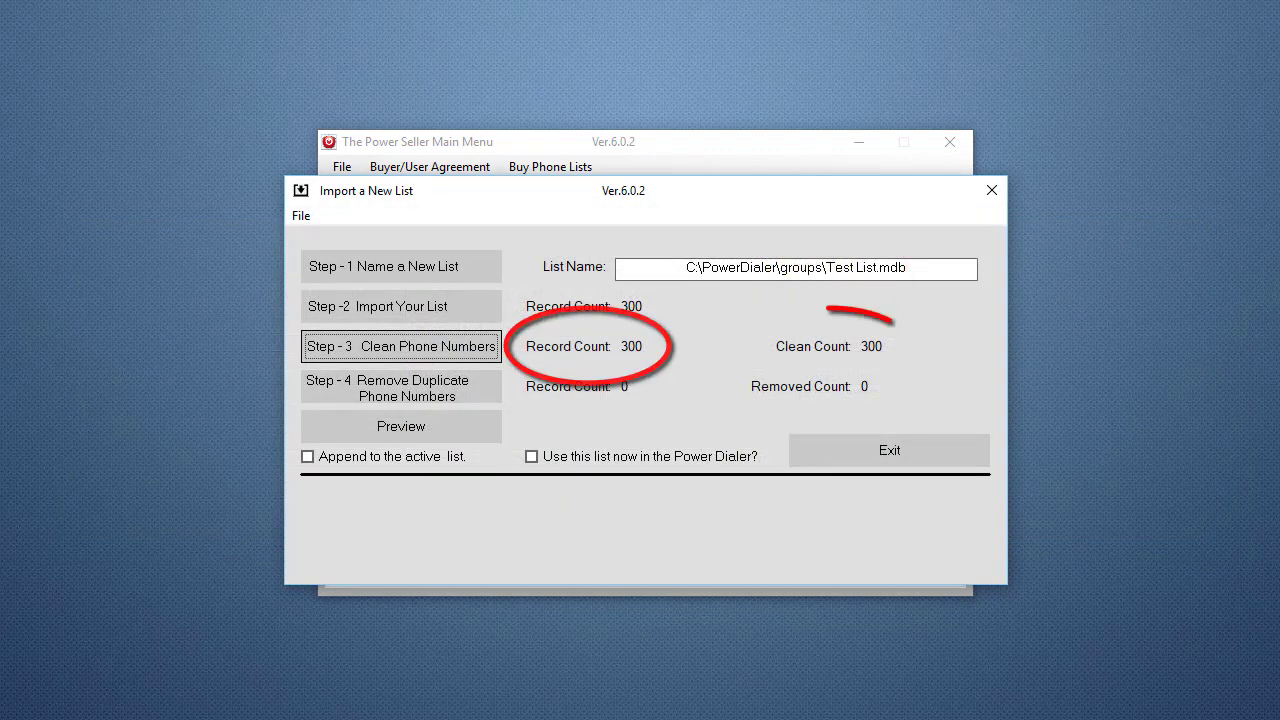
Step: Remove the duplicate phone numbers from the list and preview it, answering yes that PHONE1 contains numbers
left_click(386, 390)
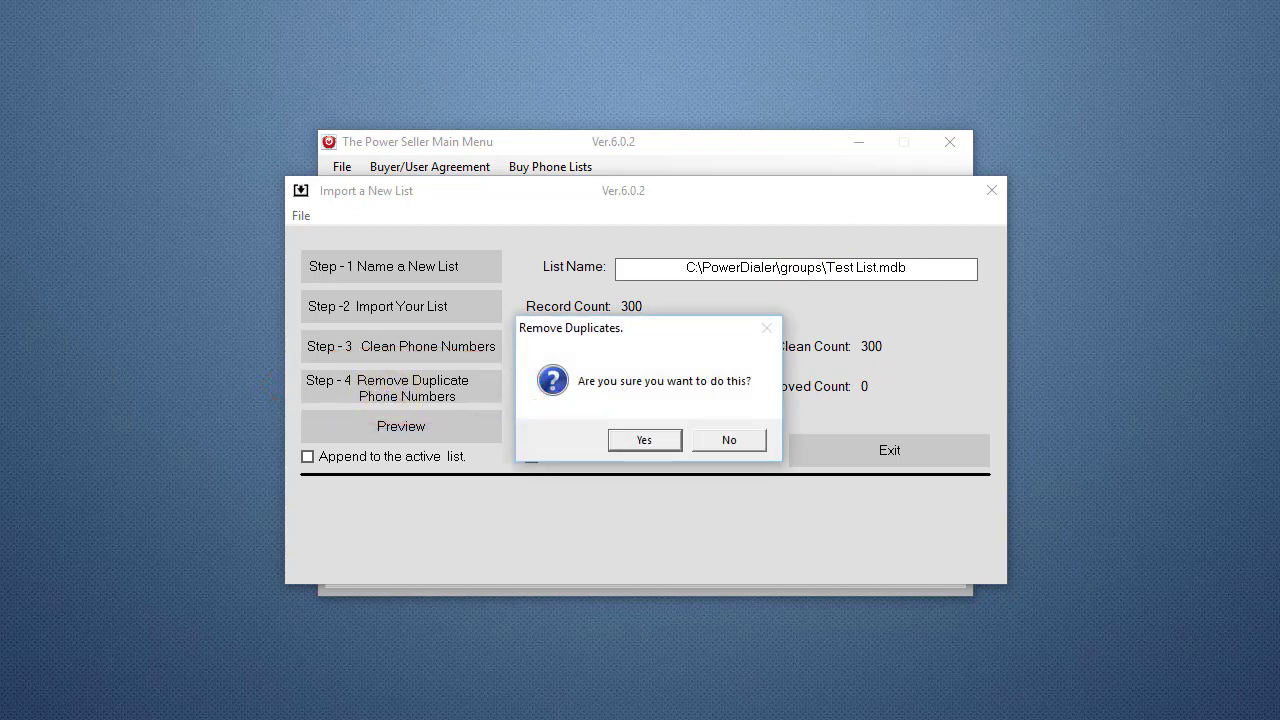
left_click(640, 440)
left_click(706, 436)
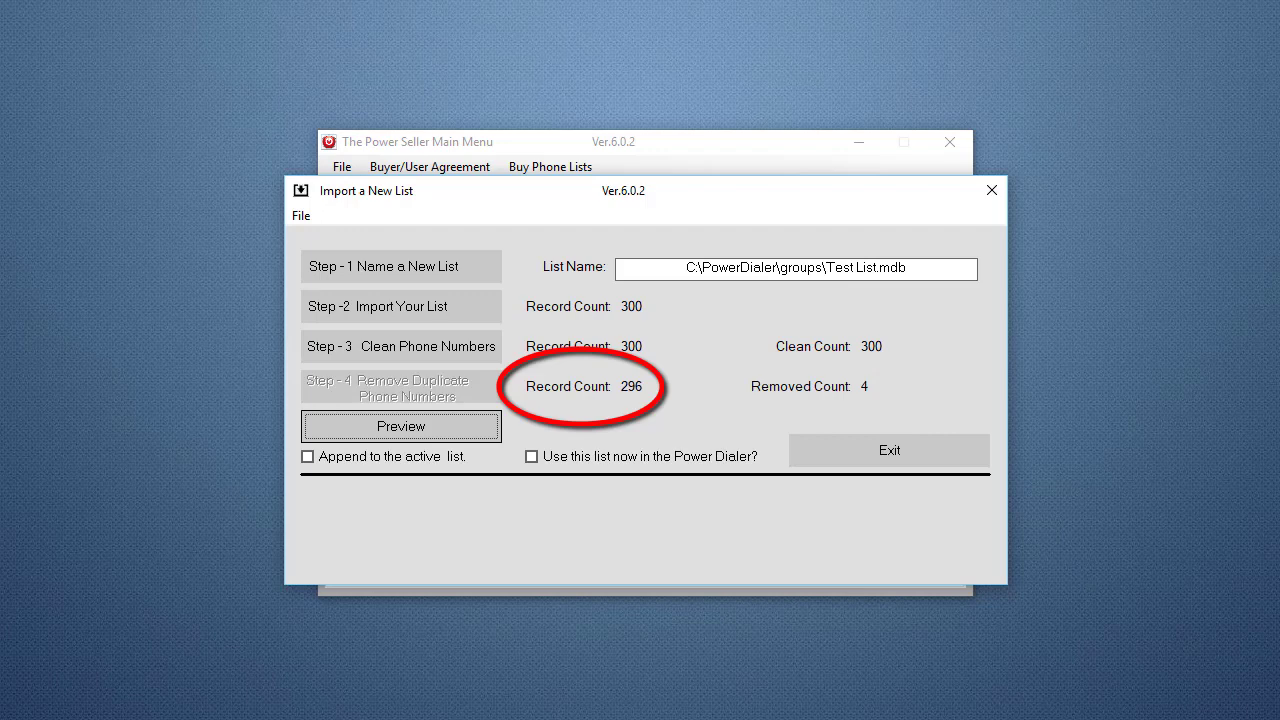
left_click(389, 425)
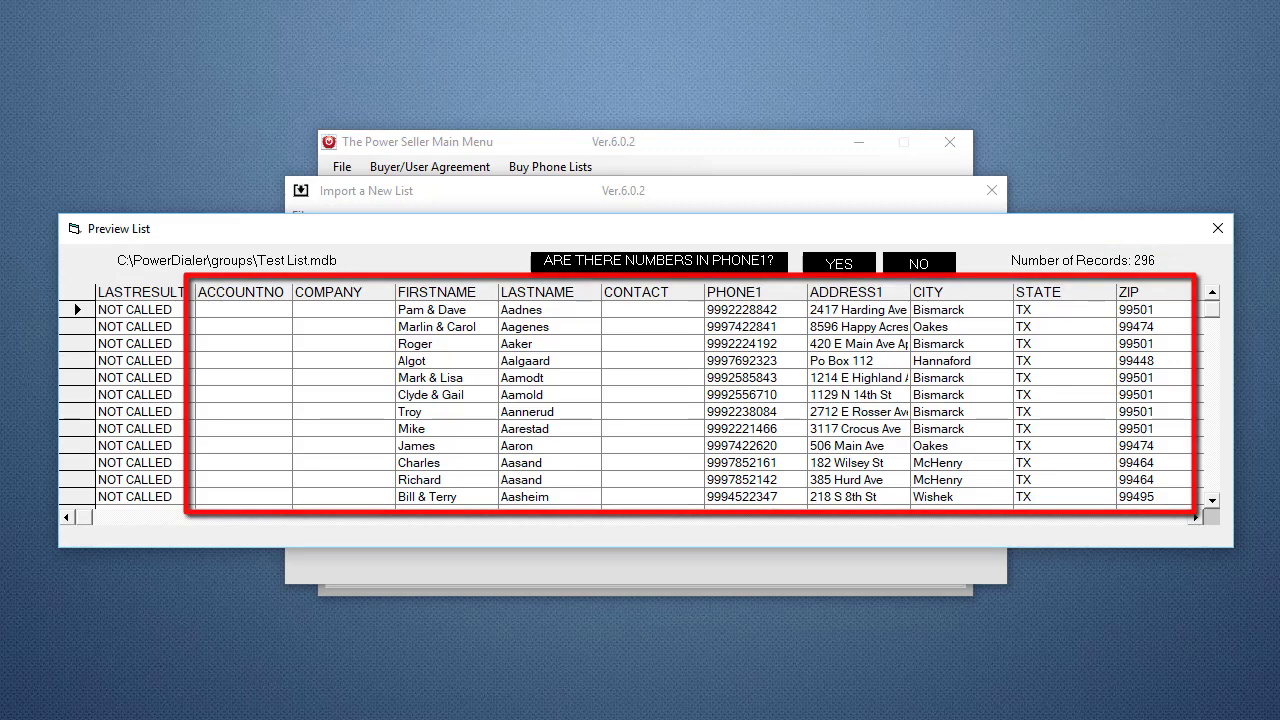
left_click(817, 266)
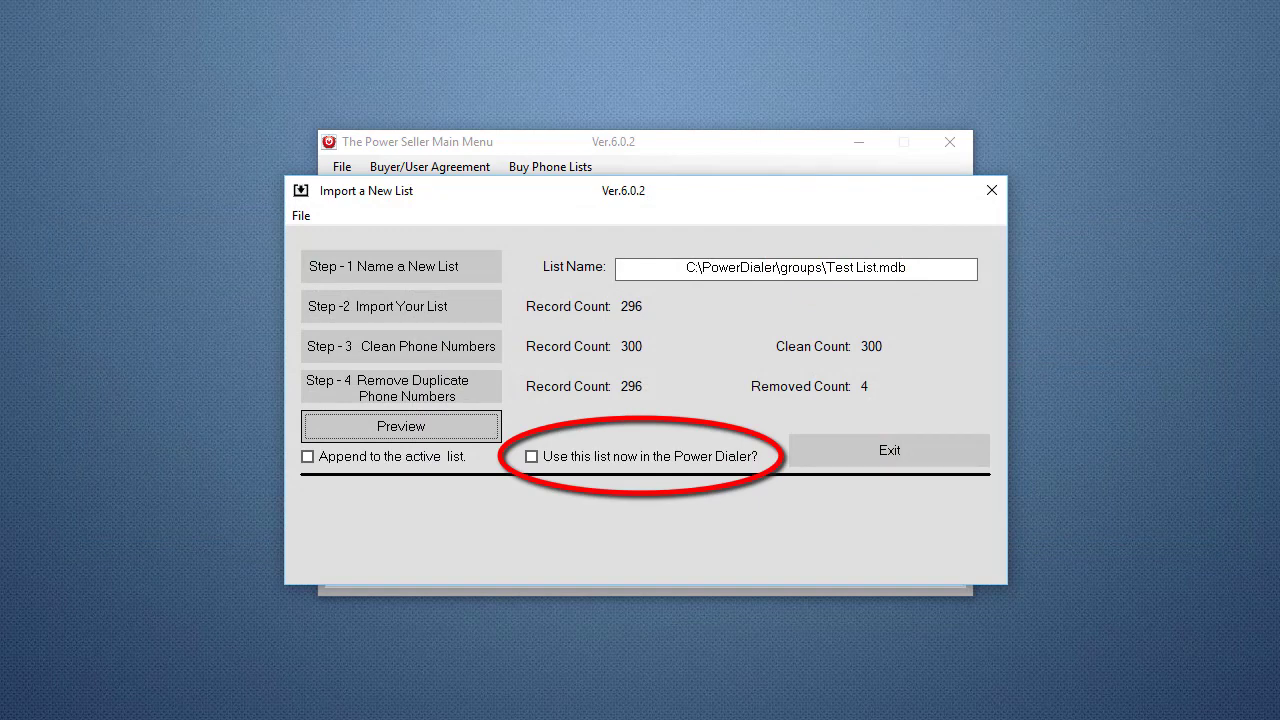
Step: Set the list for immediate use in the Power Dialer and exit the list import
left_click(531, 456)
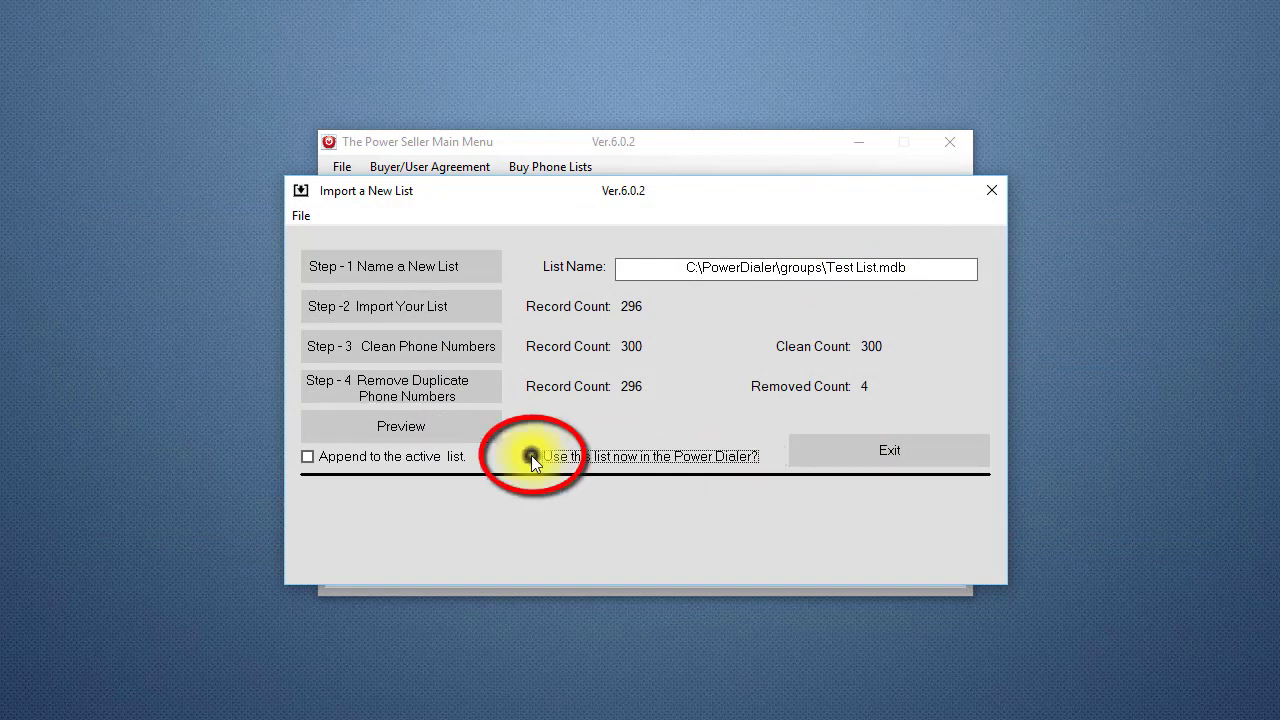
left_click(825, 447)
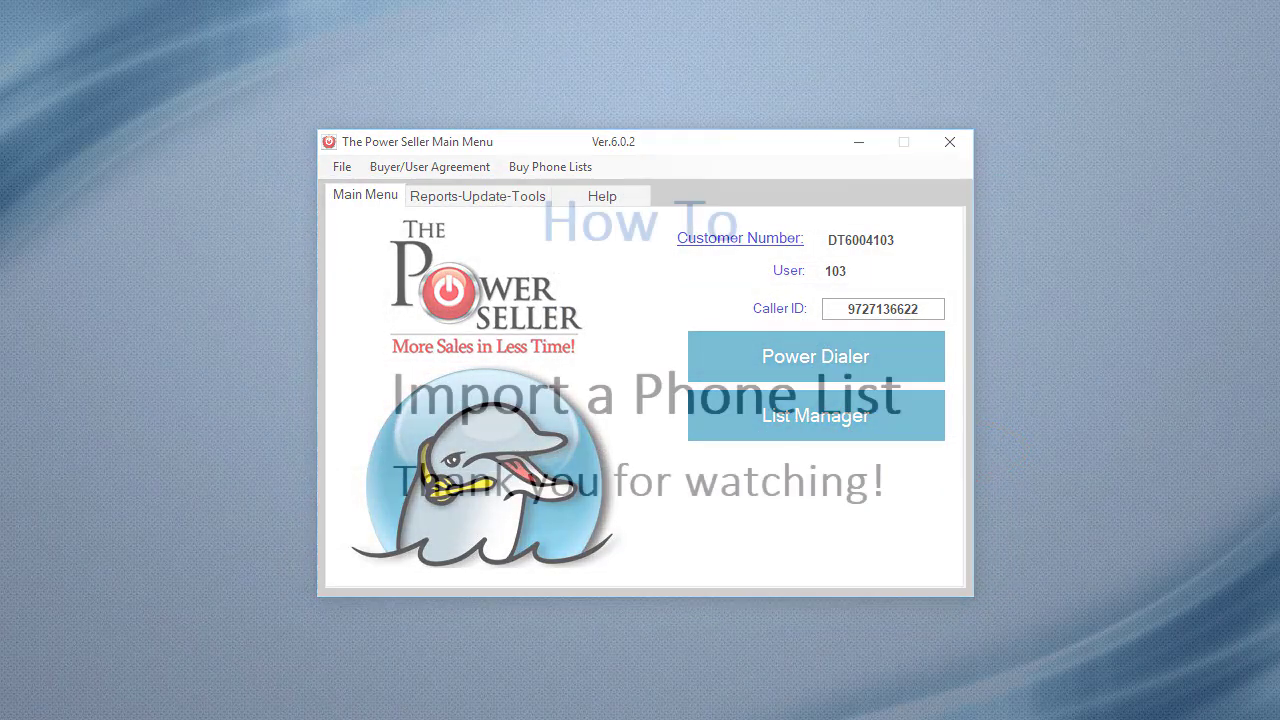